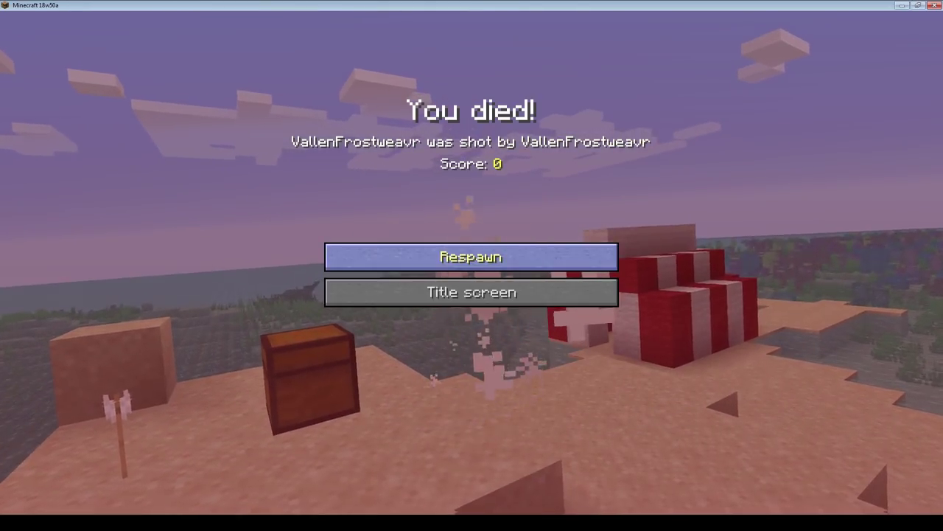
Step: Respawn and walk in first-person view out onto the beach toward the chest
left_click(471, 256)
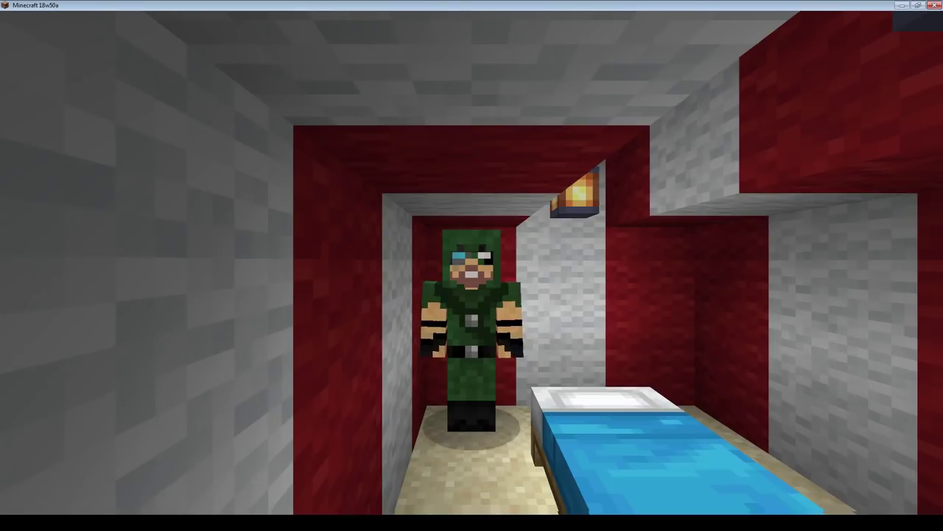
key("F5")
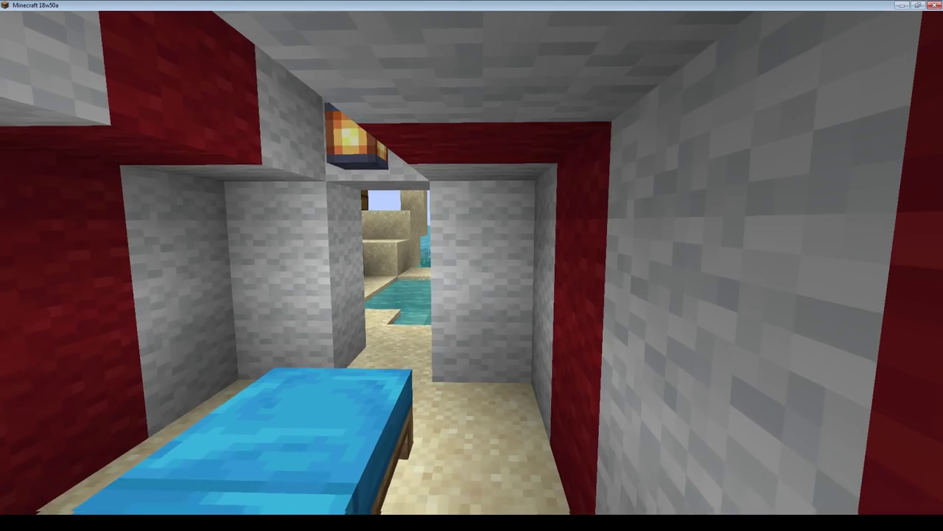
key("w")
key("w")
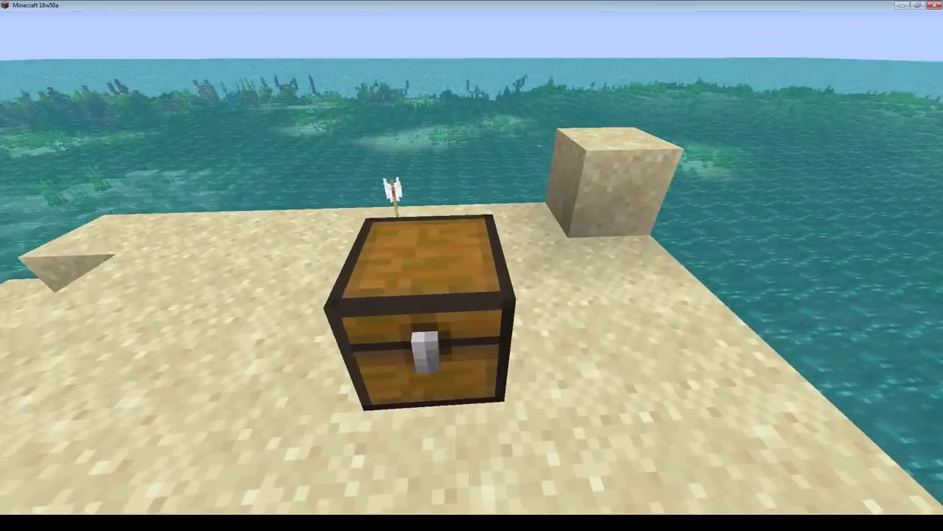
key("w")
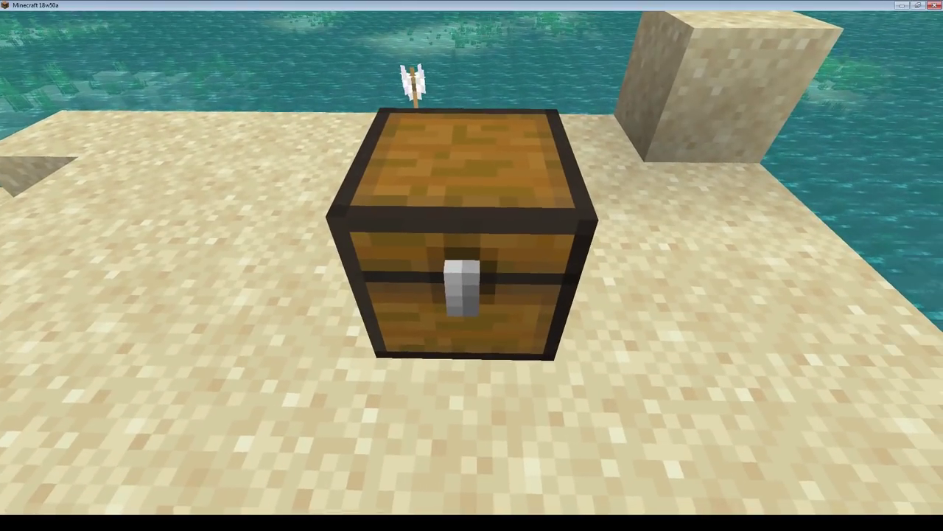
key("F1")
Step: Open the chest and move the 40 arrows, green wand and Iron Axe into the hotbar
right_click(471, 262)
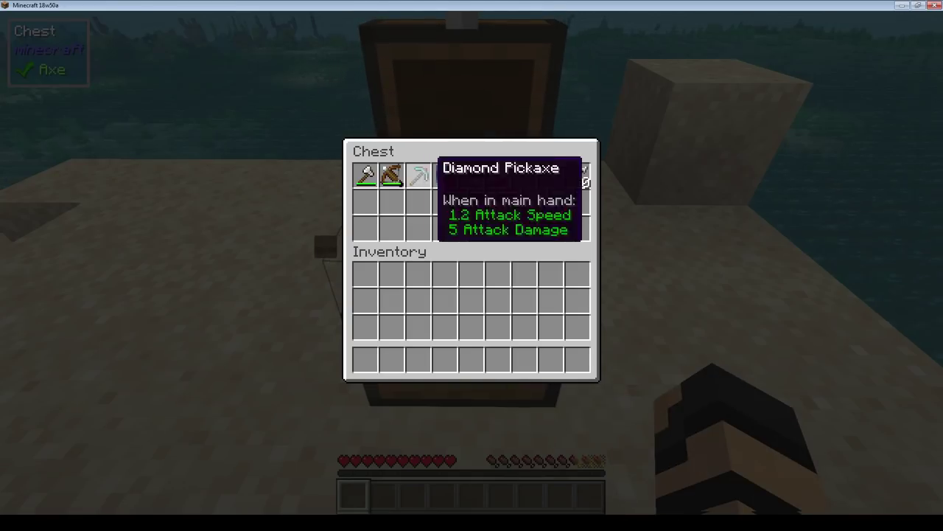
left_click(366, 176, "shift")
left_click(577, 360, "shift")
left_click(578, 175, "shift")
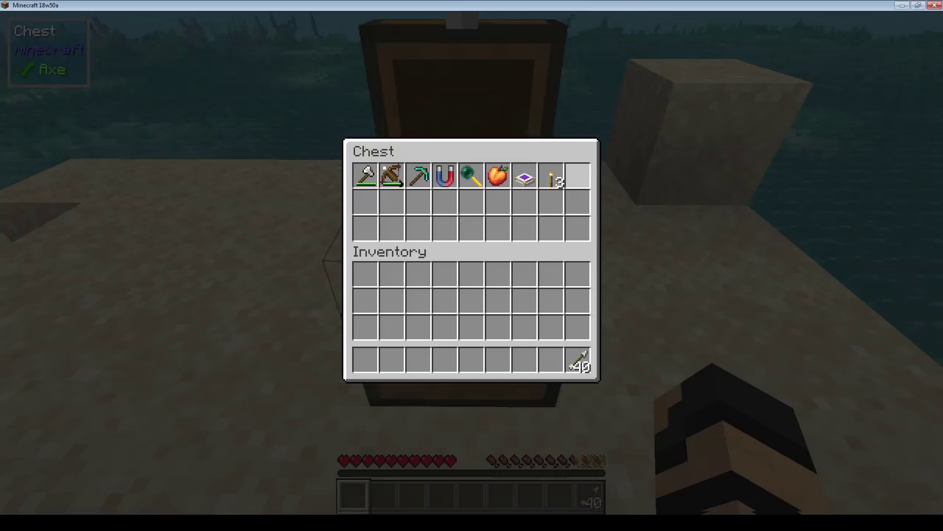
left_click(471, 176, "shift")
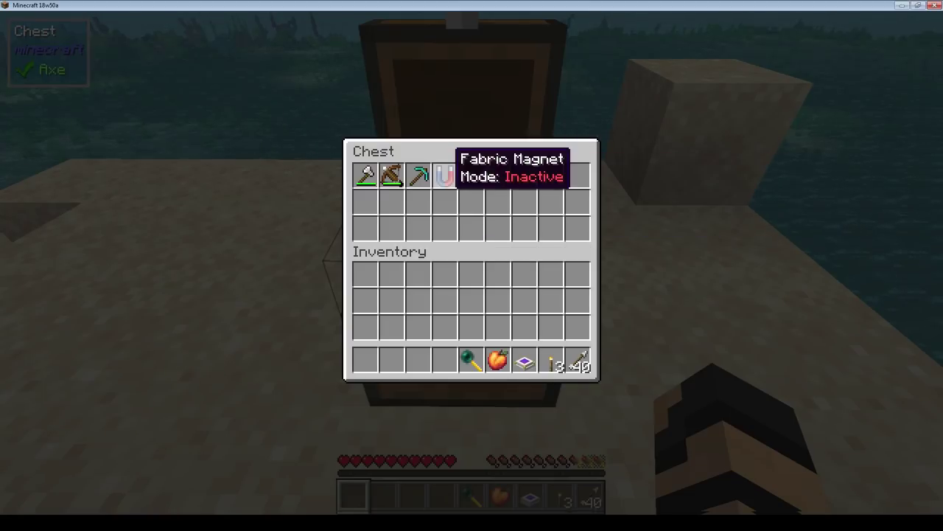
left_click(367, 176, "shift")
Step: Close the chest, break it with the axe, and check the third-person view
key("e")
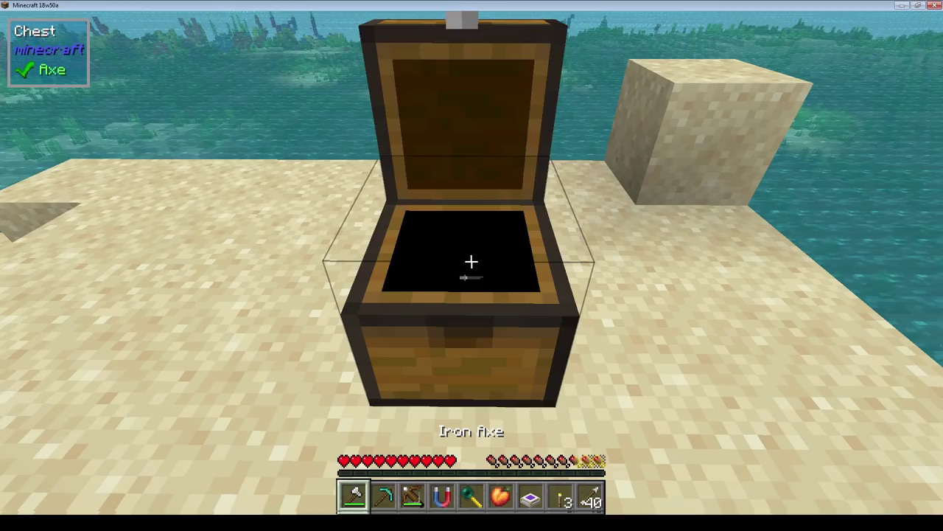
left_click_drag(472, 261, 472, 262)
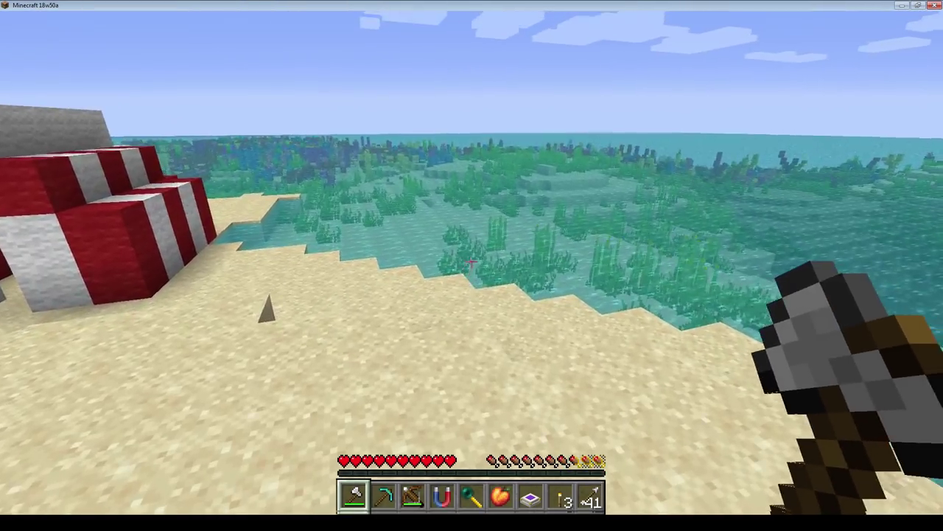
key("F5")
key("F5")
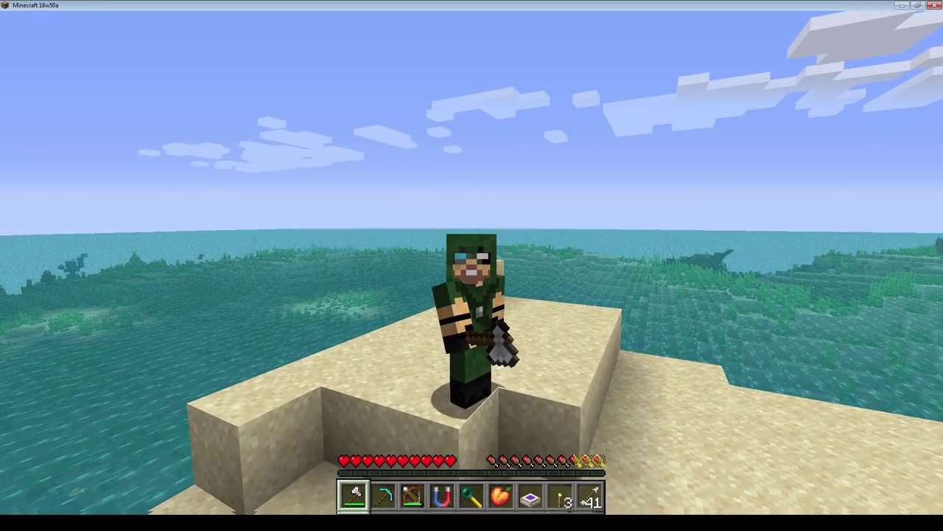
key("F5")
Step: Teleport with the slot-5 wand onto the island and out of the pit, then open the inventory
key("5")
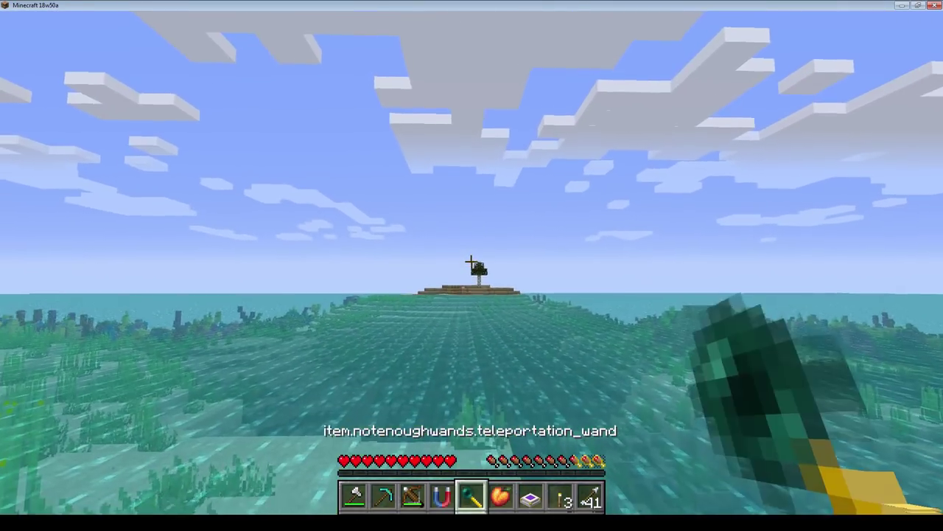
right_click(471, 262)
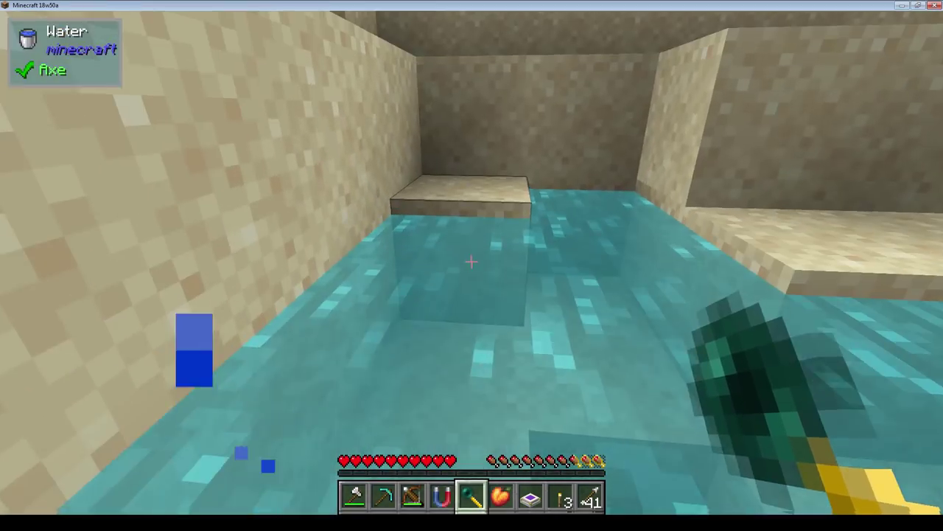
right_click(472, 262)
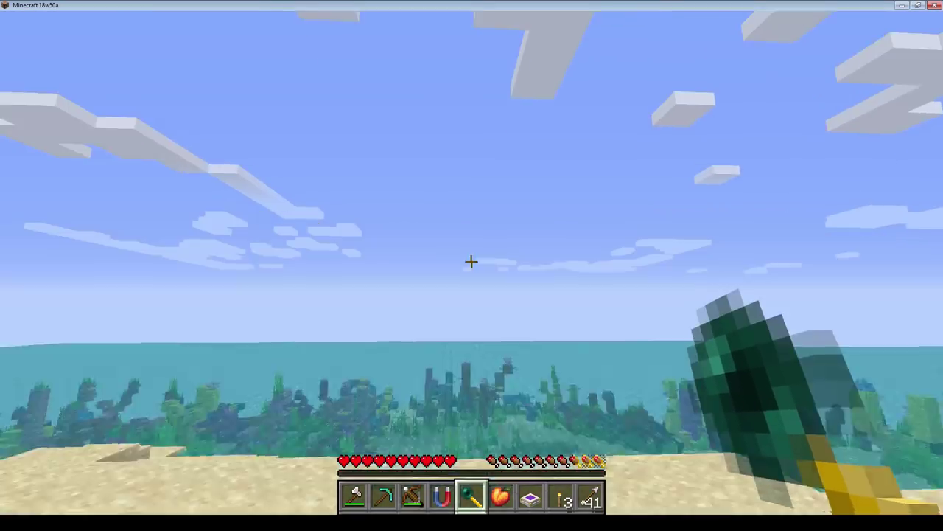
key("e")
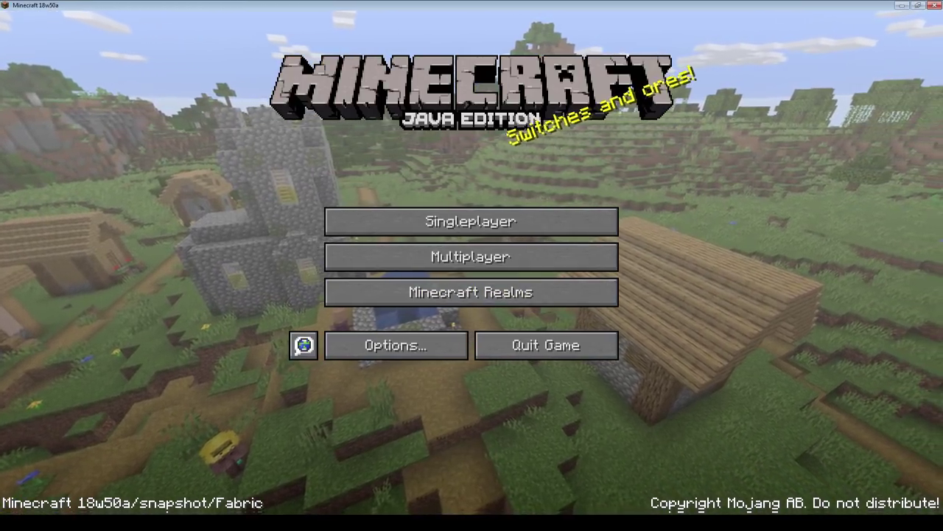
Step: Bring MultiMC 5 to the front, showing the 18w43b, 18w43c, 18w47a and 18w50a Fabric modded instances
key("alt+Tab")
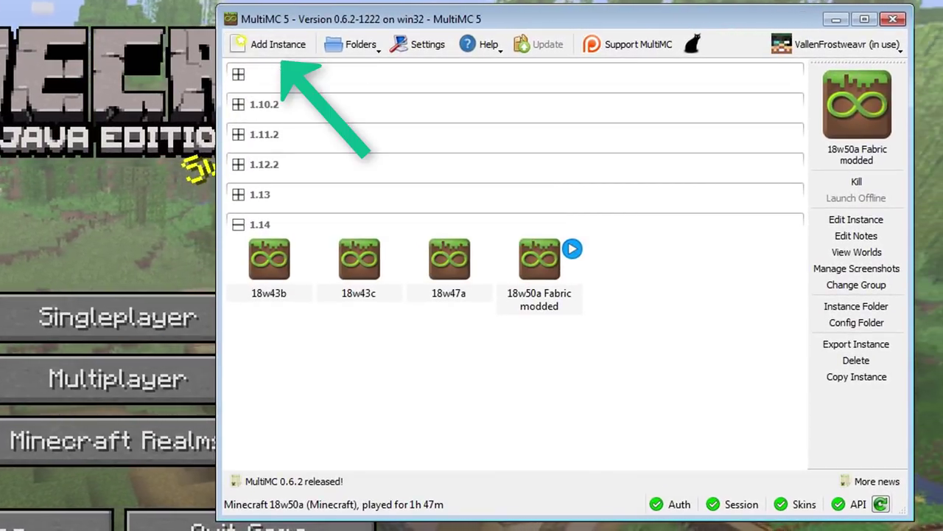
Step: Create a new instance with snapshots shown, vanilla 18w50a selected, and name it Demo
right_click(555, 374)
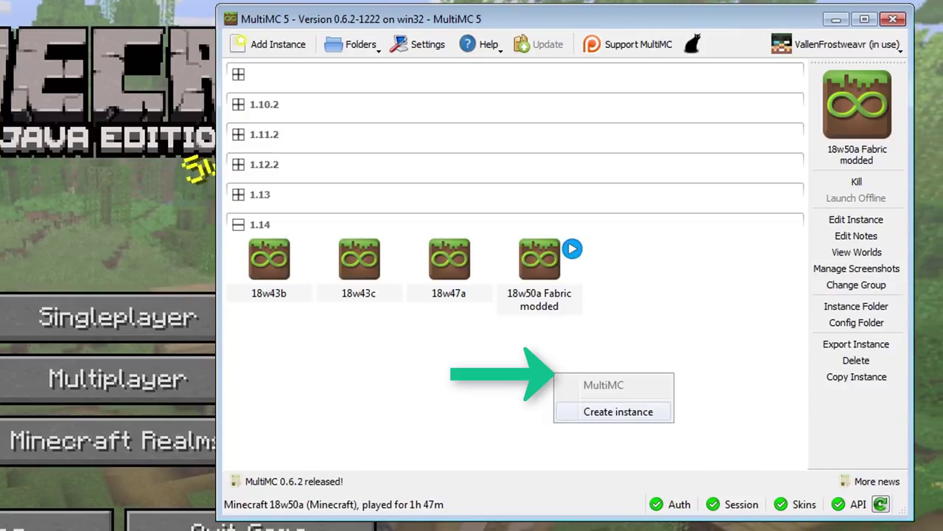
left_click(618, 411)
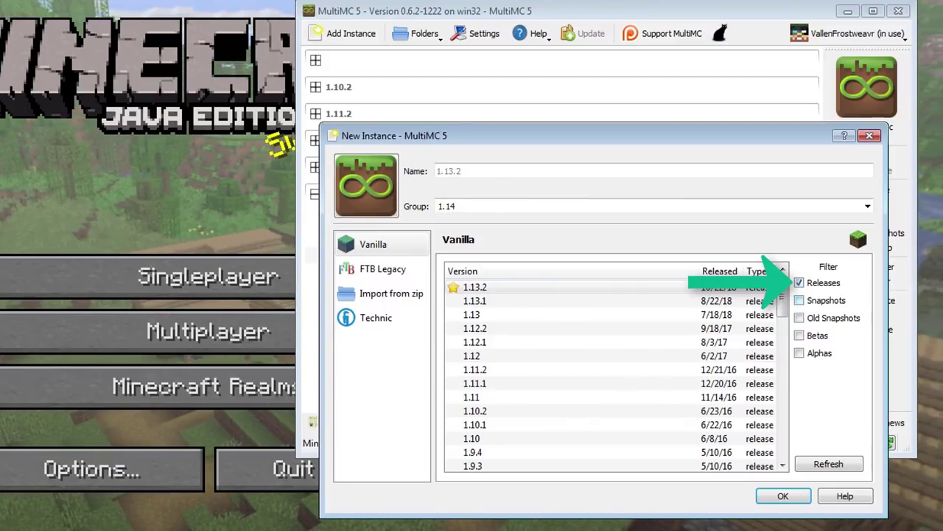
left_click(799, 300)
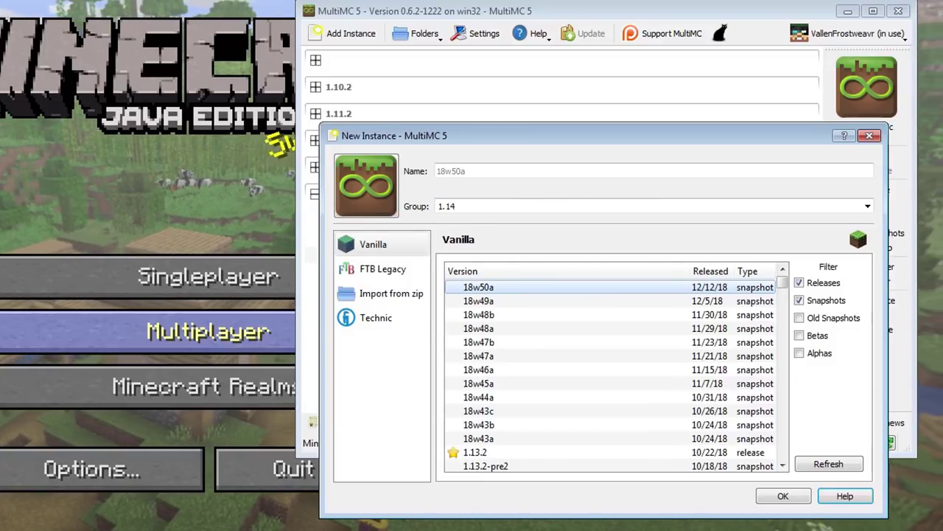
left_click(438, 171)
type("Demo")
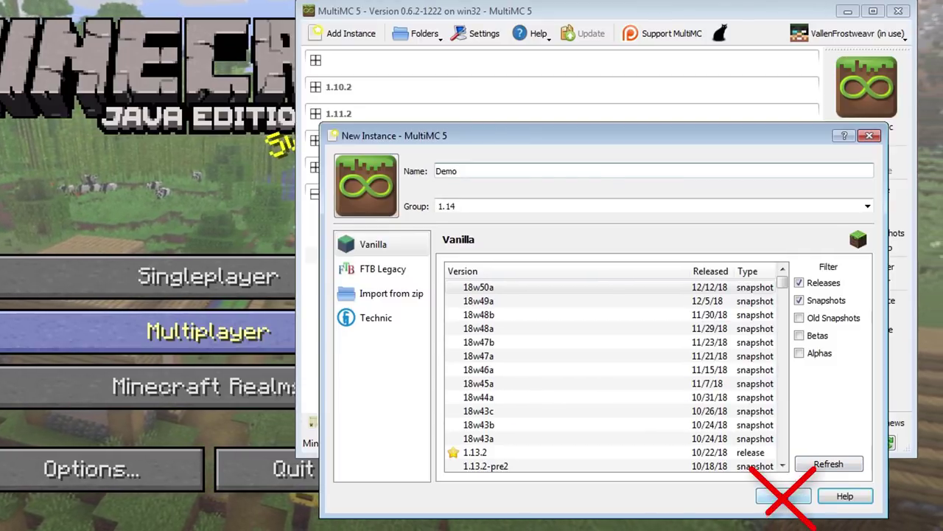
Step: Switch to Import from zip and keep Fabric game version 18w50a.50 with loader 0.2.0.71
left_click(387, 293)
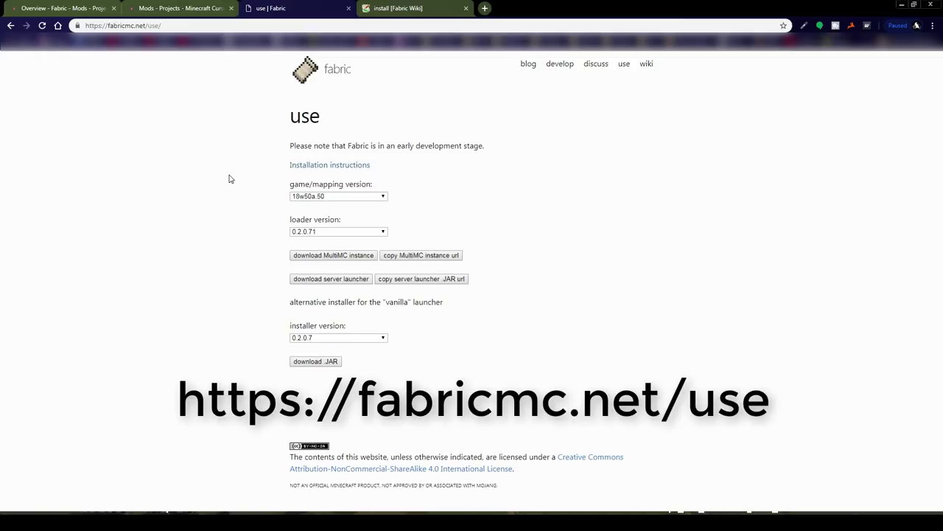
left_click(320, 196)
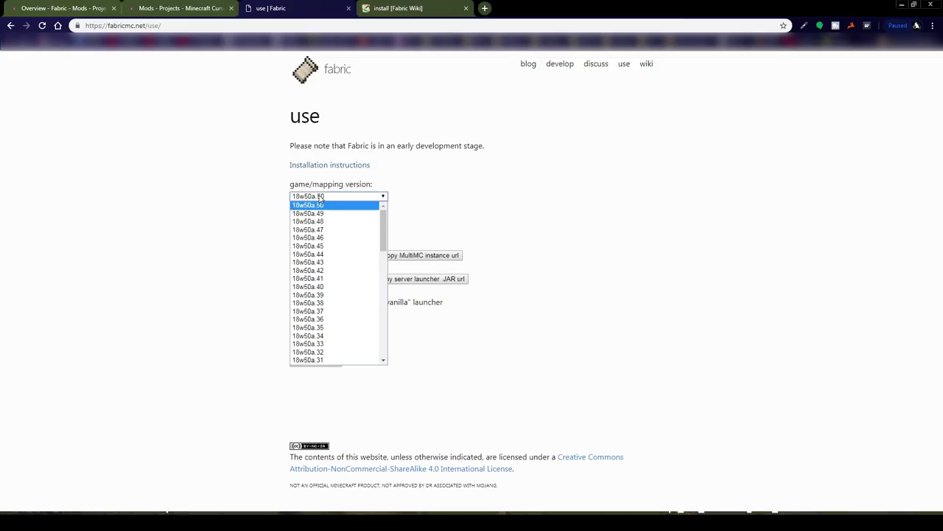
left_click(320, 197)
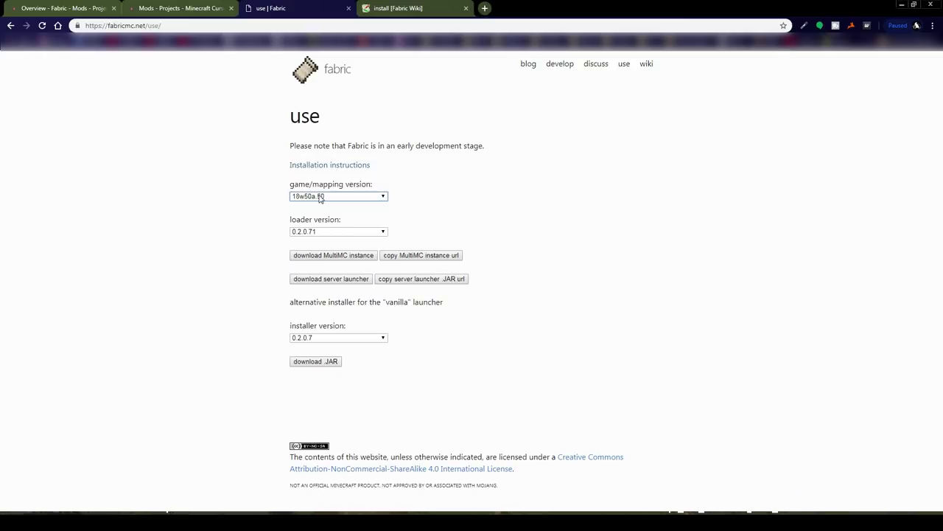
left_click(334, 233)
left_click(336, 233)
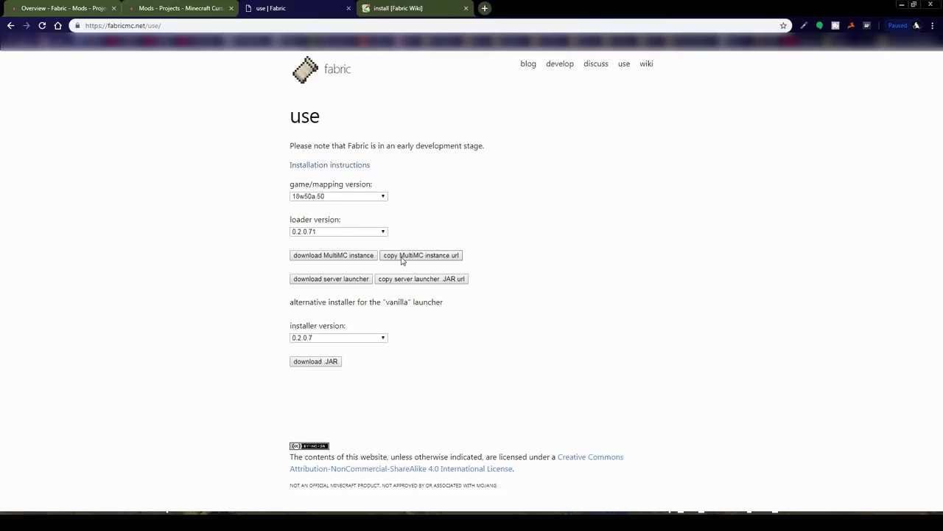
Step: Paste the Fabric 18w50a.50 MultiMC link into Import from zip, confirm, and select Demo
key("alt+Tab")
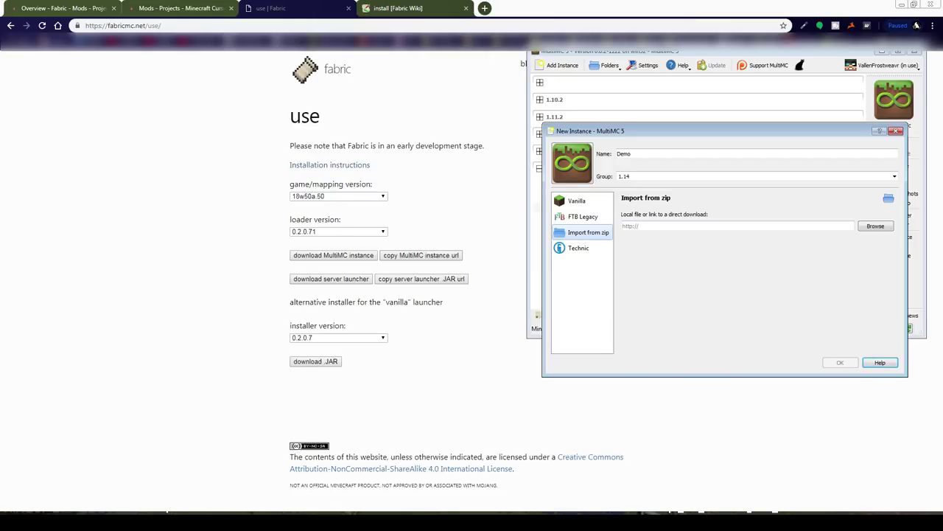
type("https://fabricmc.net/download/multimc?yarn=18w50a.50&loader=0.2.0.71&installer=0.2.0.7")
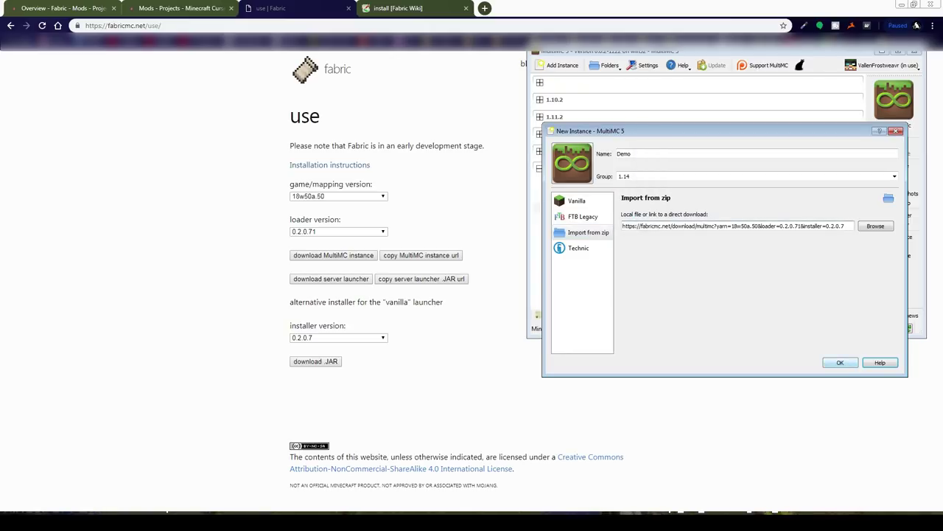
key("Return")
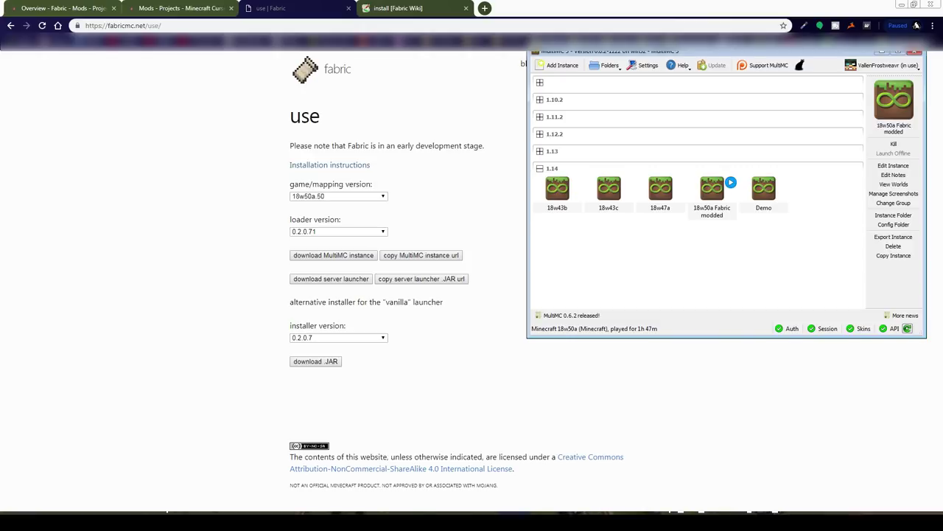
left_click(764, 190)
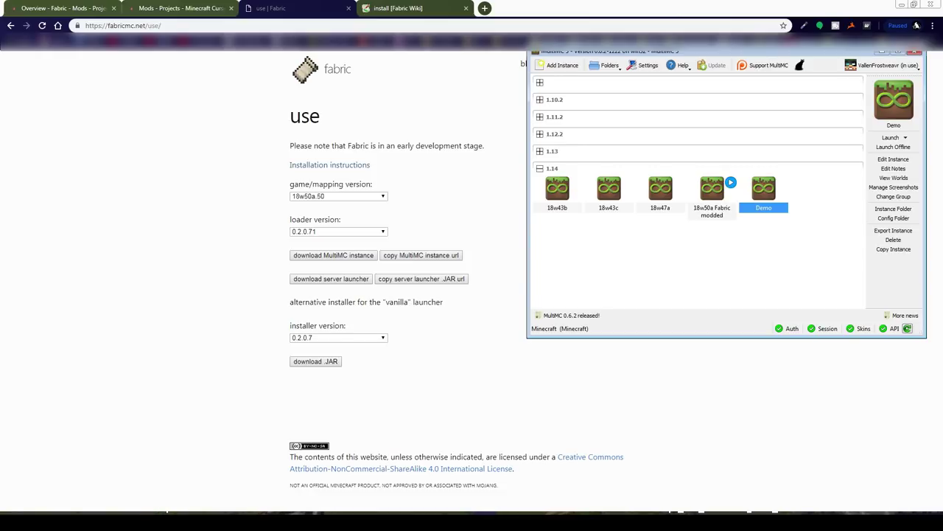
Step: Open Demo's Edit Instance settings, go to Loader mods, and view its empty mods folder
right_click(769, 193)
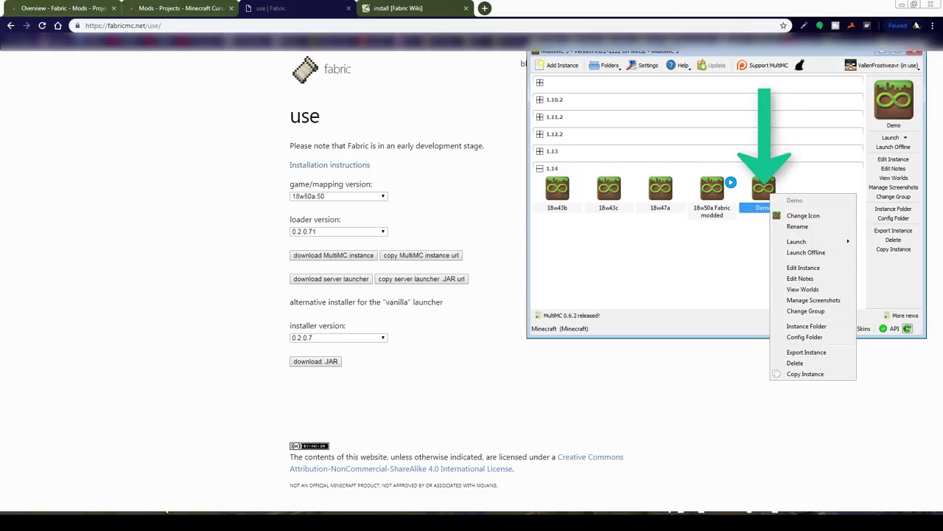
left_click(803, 267)
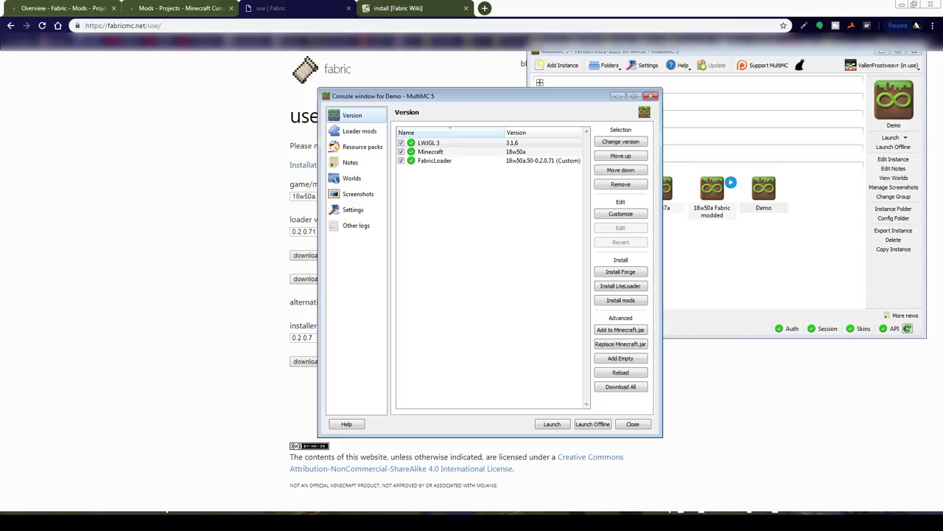
left_click(359, 131)
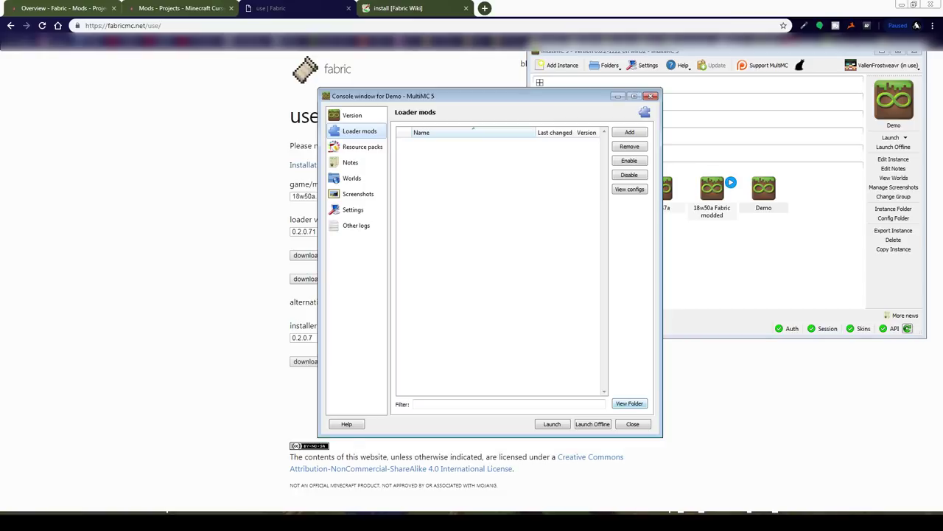
left_click(630, 403)
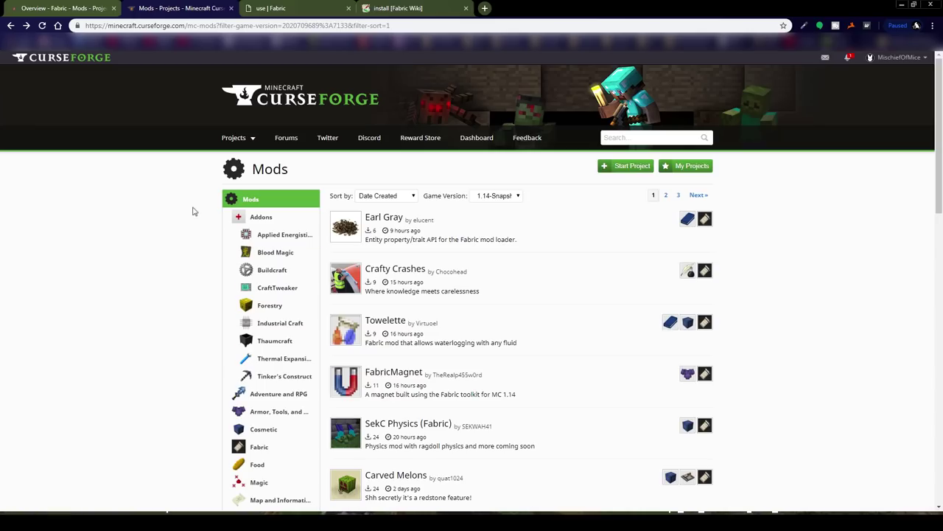
Step: Keep the CurseForge Game Version filter at 1.14-Snapshot and browse the mods list
left_click(500, 197)
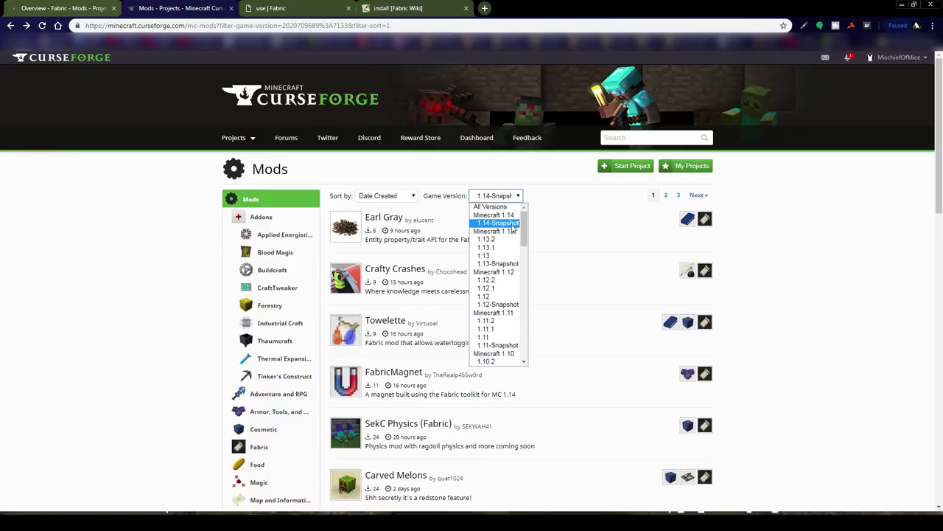
left_click(498, 222)
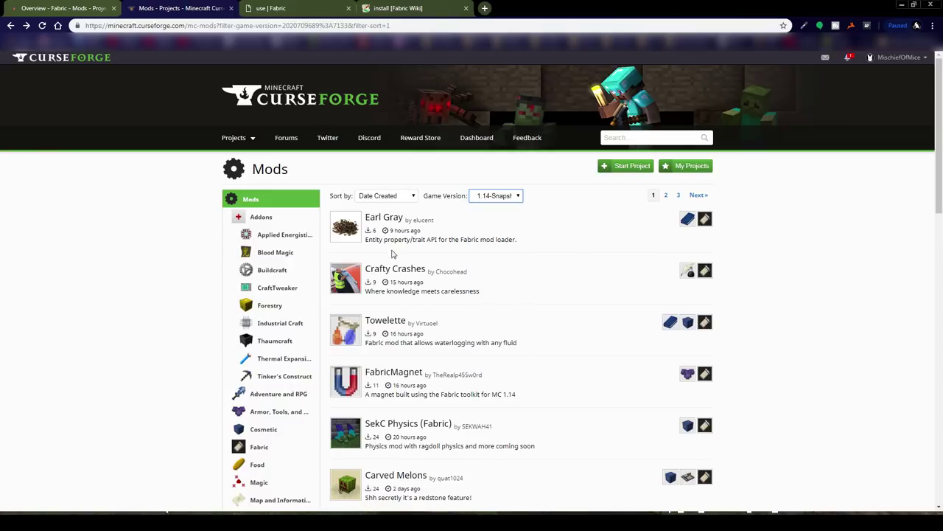
scroll(462, 386, "down", 4)
scroll(461, 385, "up", 4)
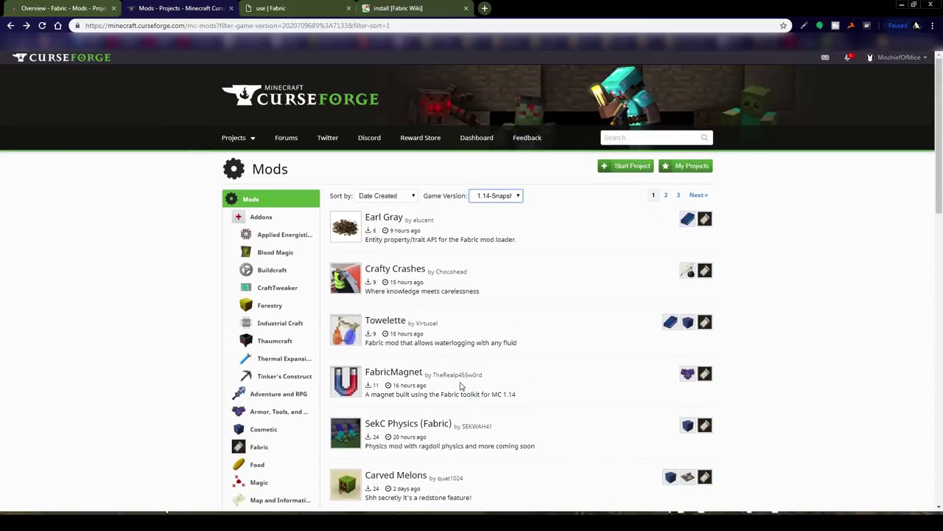
scroll(459, 376, "down", 2)
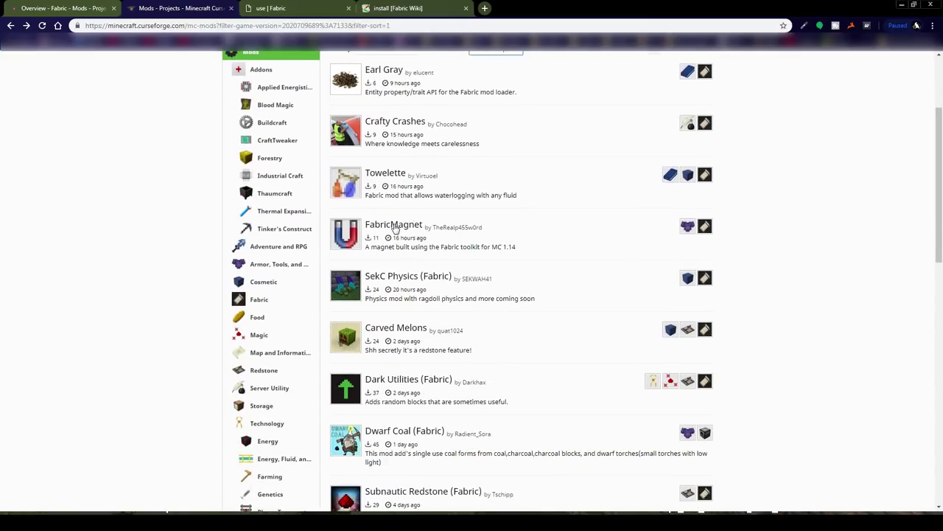
scroll(395, 229, "down", 1)
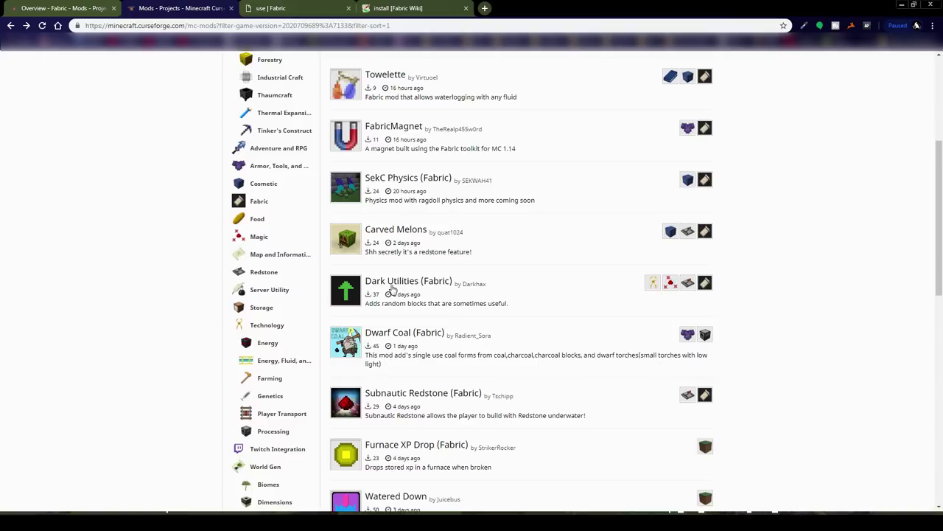
Step: Review Dark Utilities (Fabric)'s dependencies and download file, then return to the mods list
left_click(400, 285)
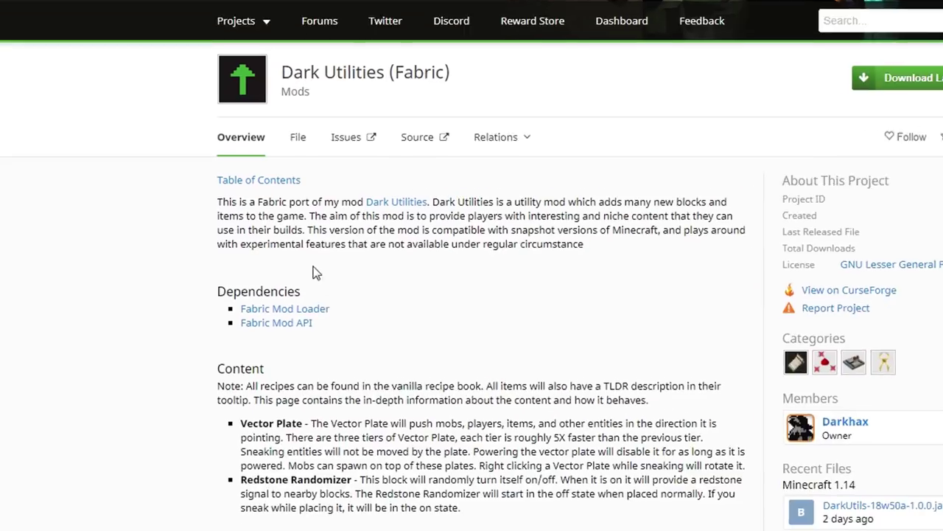
left_click_drag(221, 270, 358, 366)
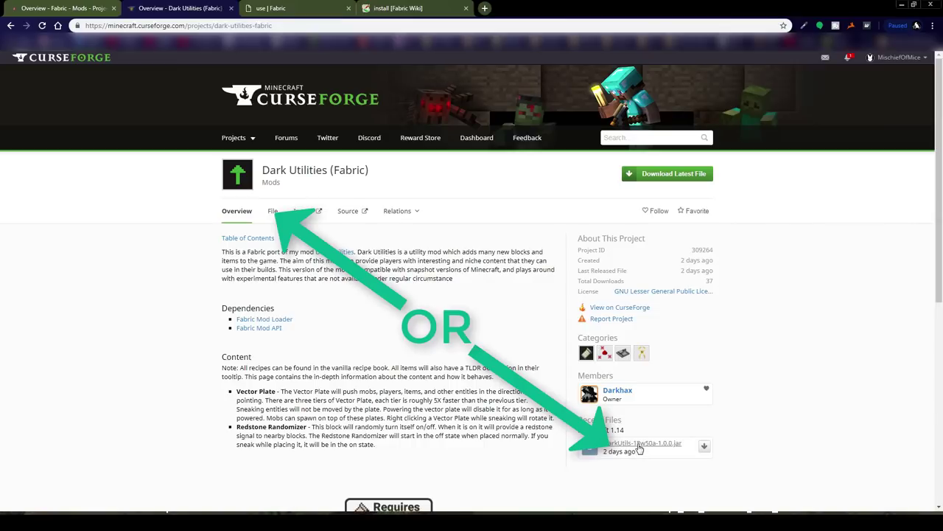
left_click(640, 448)
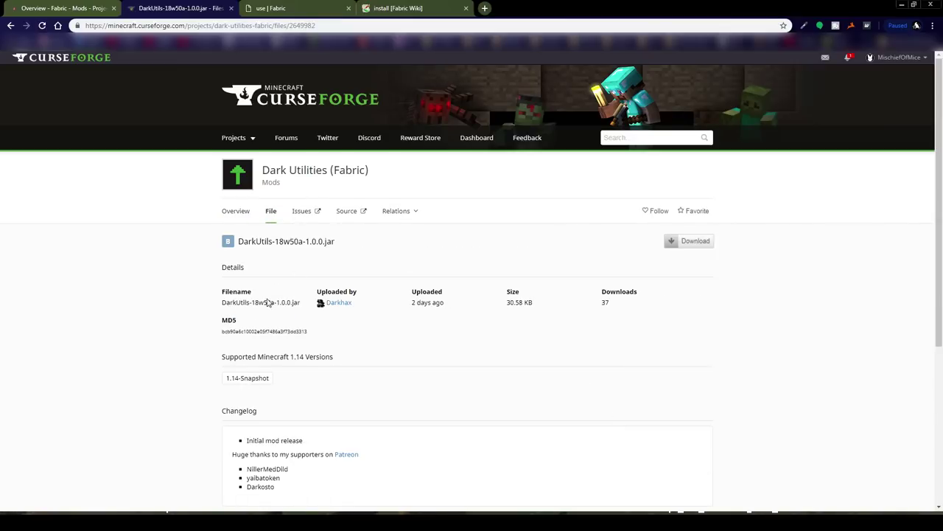
scroll(164, 354, "down", 3)
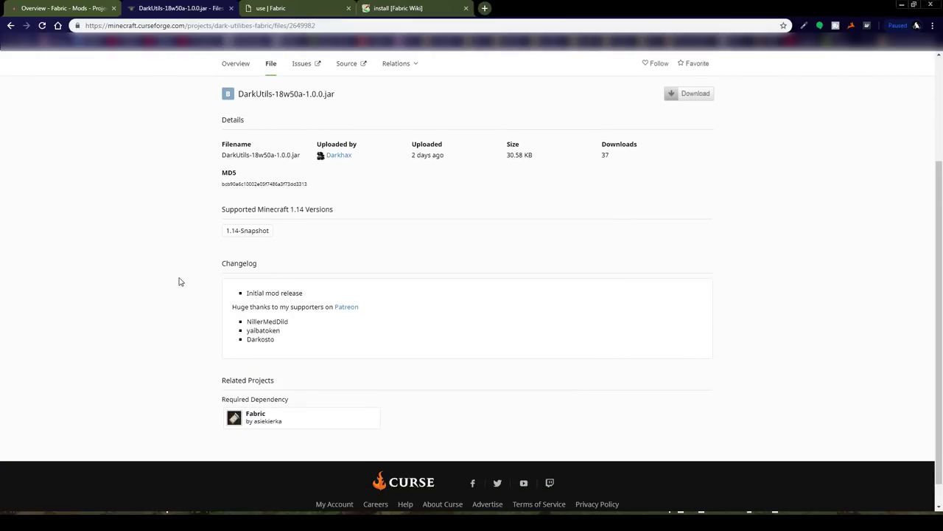
scroll(179, 281, "up", 3)
left_click(10, 25)
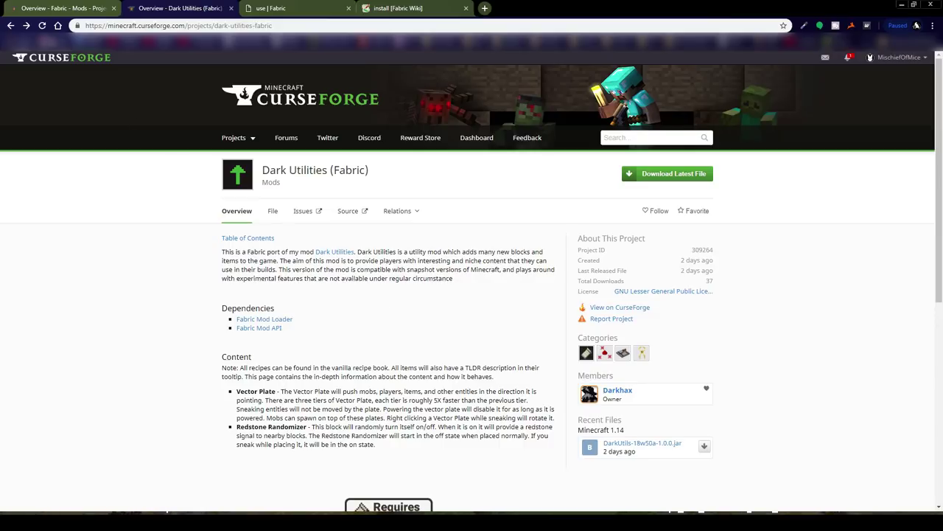
left_click(21, 24)
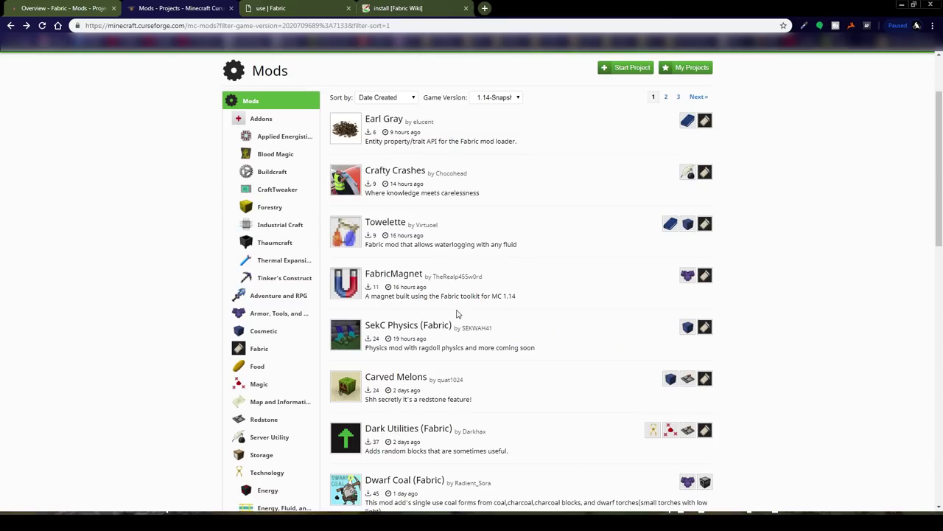
scroll(473, 304, "up", 2)
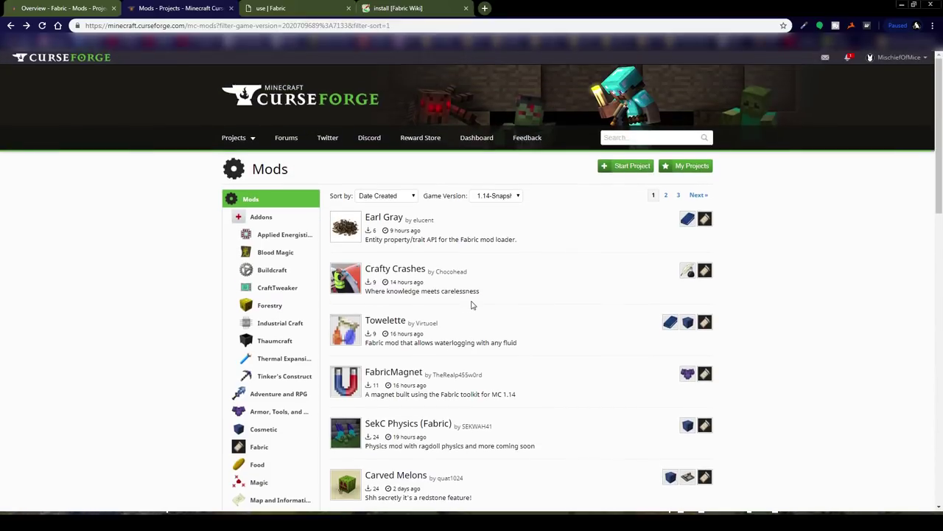
Step: Look over the Fabric use page and the Installing Fabric wiki's MultiMC instructions
left_click(90, 8)
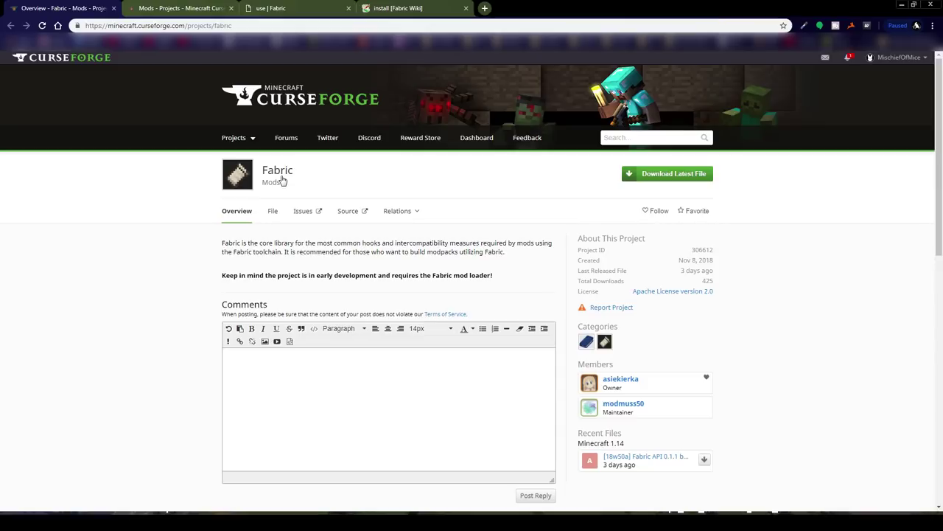
left_click(309, 6)
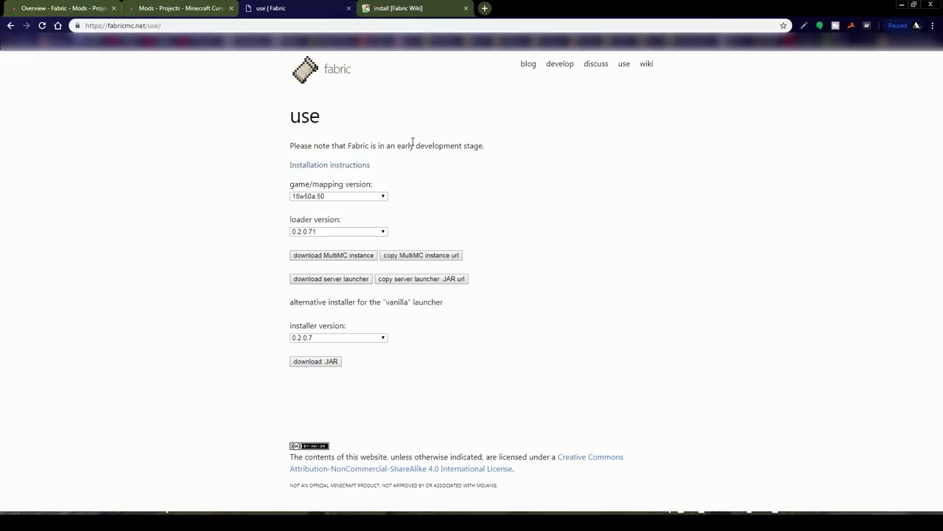
left_click(69, 7)
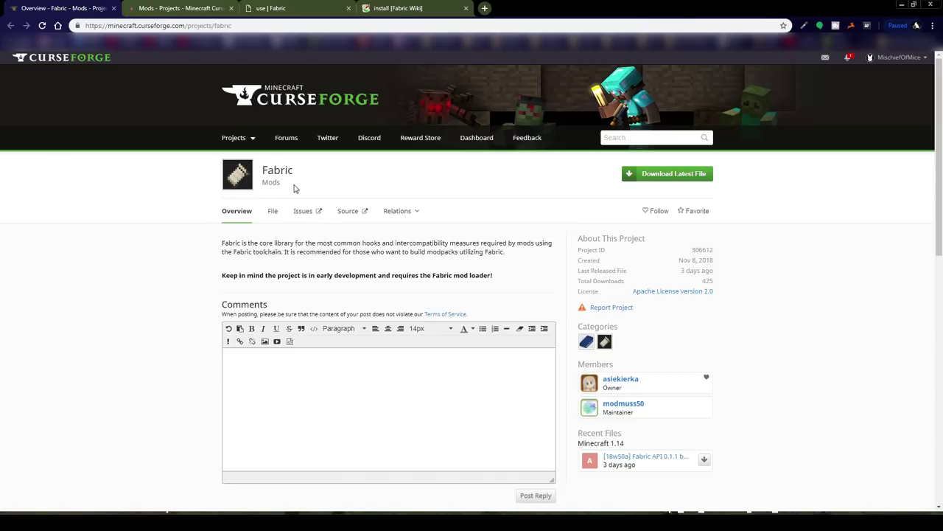
left_click(432, 9)
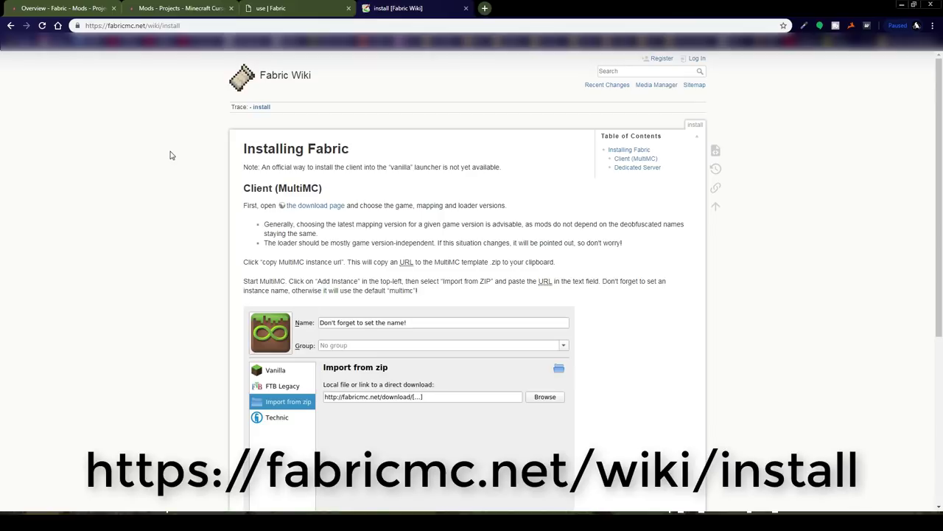
scroll(198, 198, "down", 2)
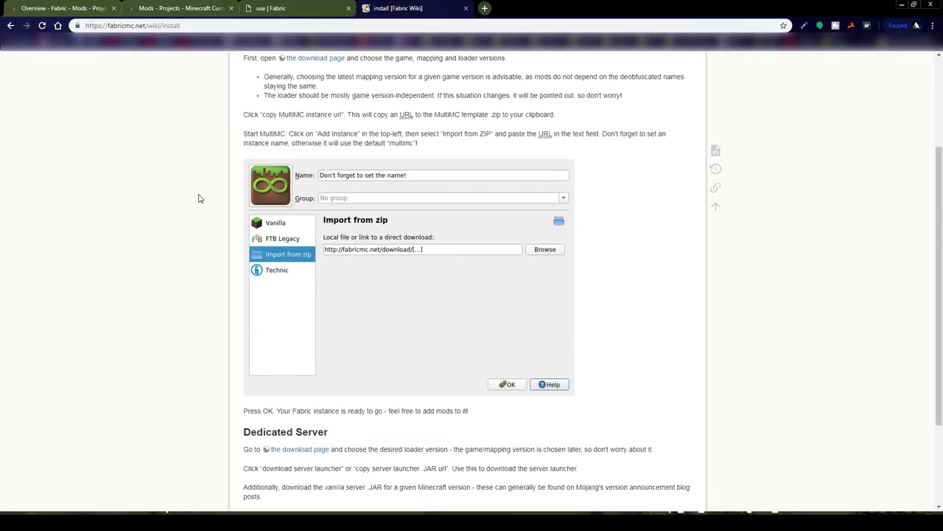
scroll(198, 199, "down", 1)
scroll(198, 198, "up", 3)
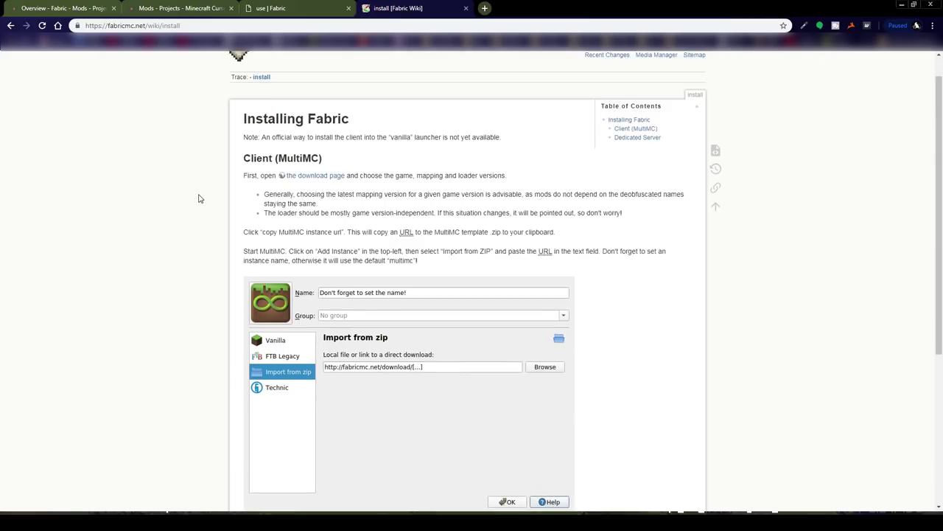
scroll(198, 198, "down", 2)
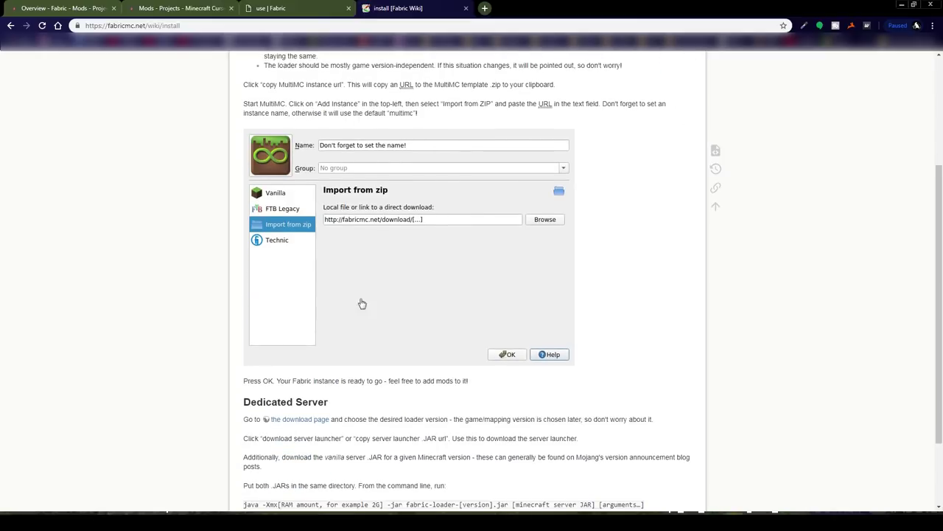
scroll(152, 225, "up", 2)
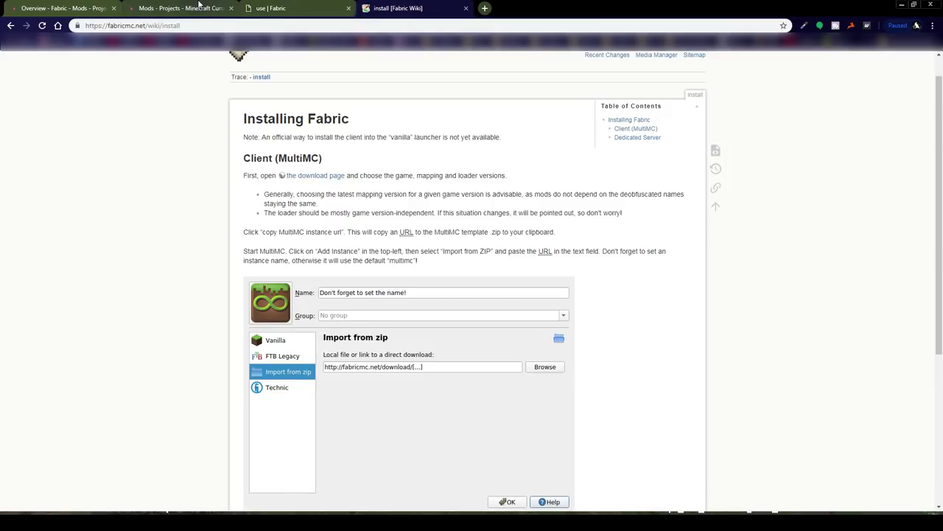
Step: Return to the Mods project list, then switch to the 18w50a Fabric modded mods folder
left_click(94, 6)
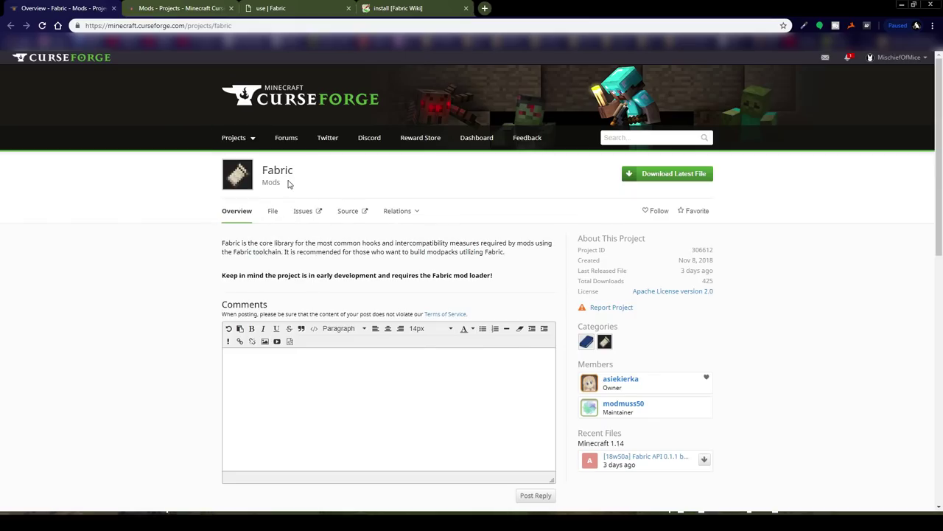
left_click(180, 8)
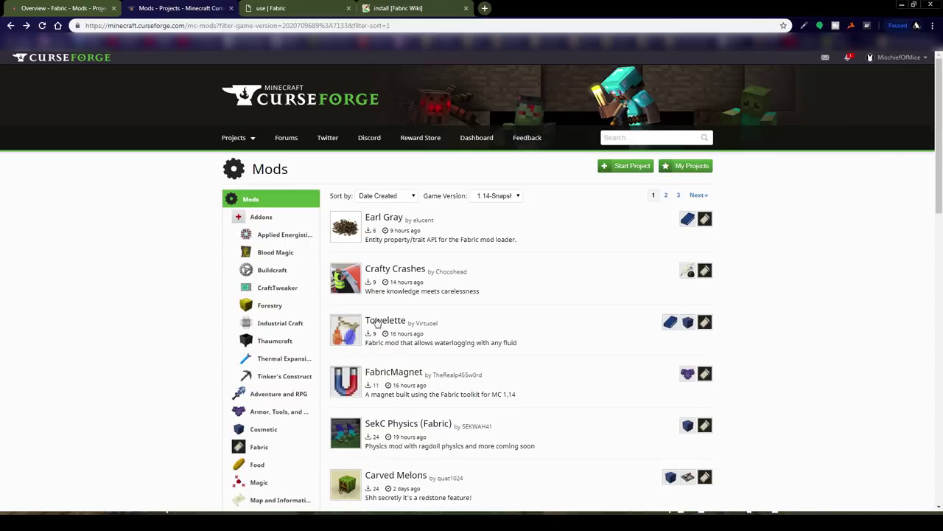
scroll(405, 384, "down", 3)
scroll(405, 385, "up", 3)
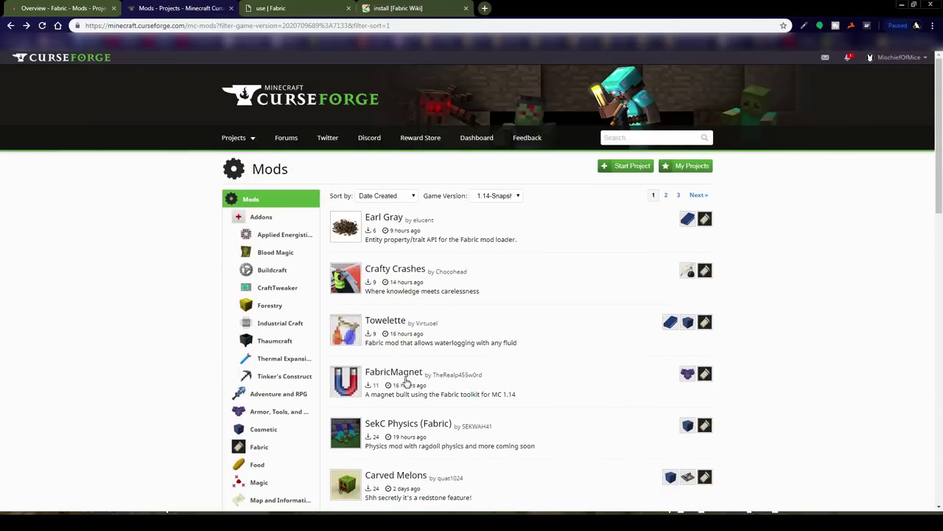
key("alt+Tab")
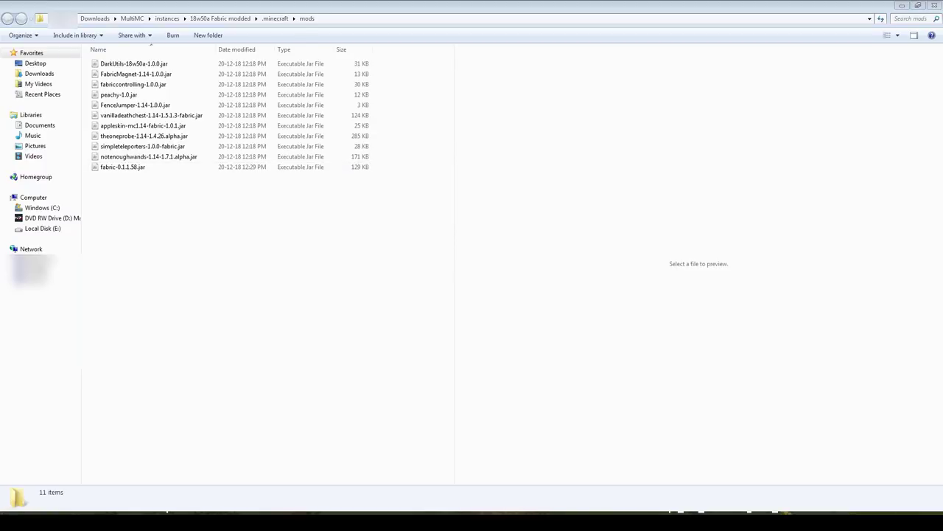
Step: Copy the 11 mod jars from 18w50a Fabric modded into Demo's mods folder
key("alt+Tab")
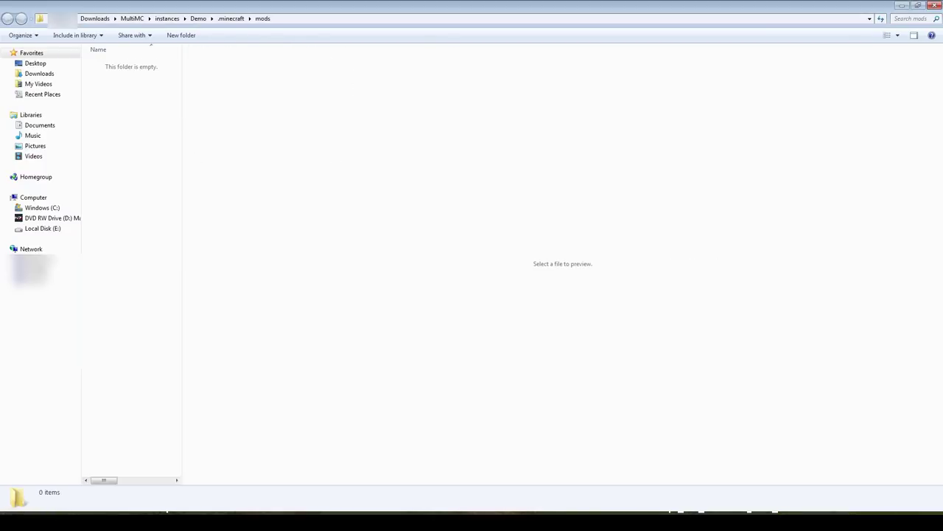
key("alt+Tab")
left_click_drag(125, 209, 116, 58)
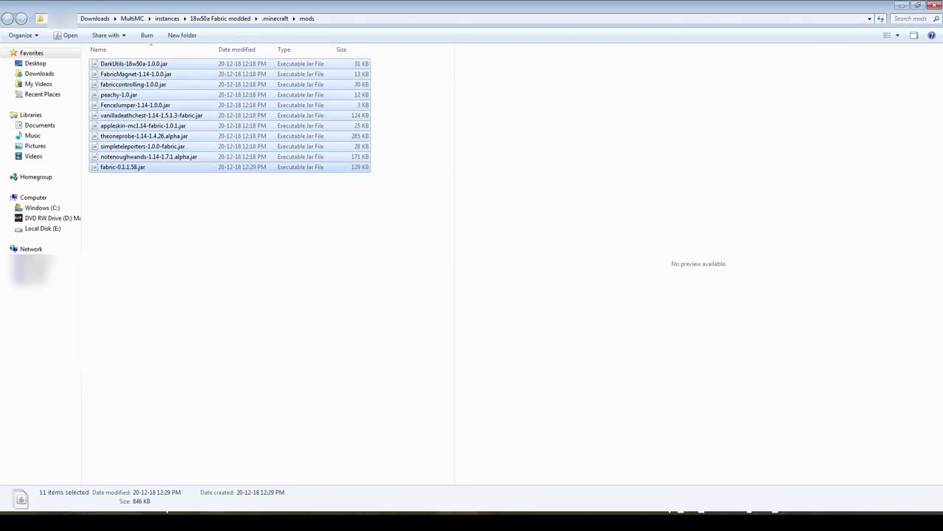
key("alt+Tab")
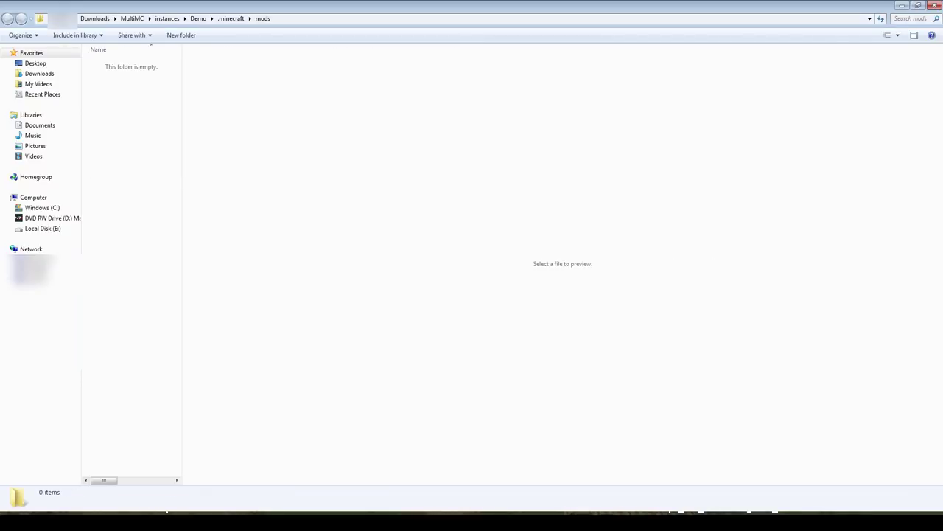
key("ctrl+v")
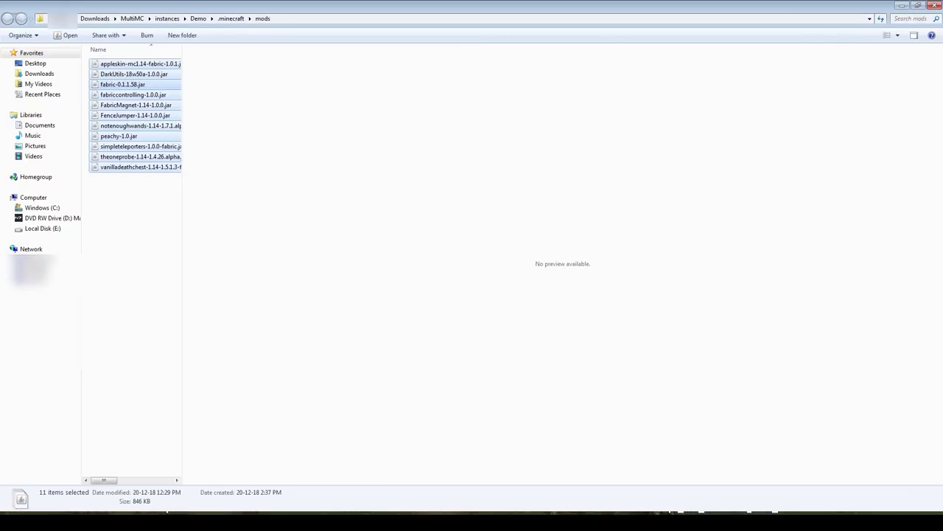
Step: Widen the file list columns, deselect the pasted jars, and bring MultiMC forward
left_click_drag(183, 263, 538, 263)
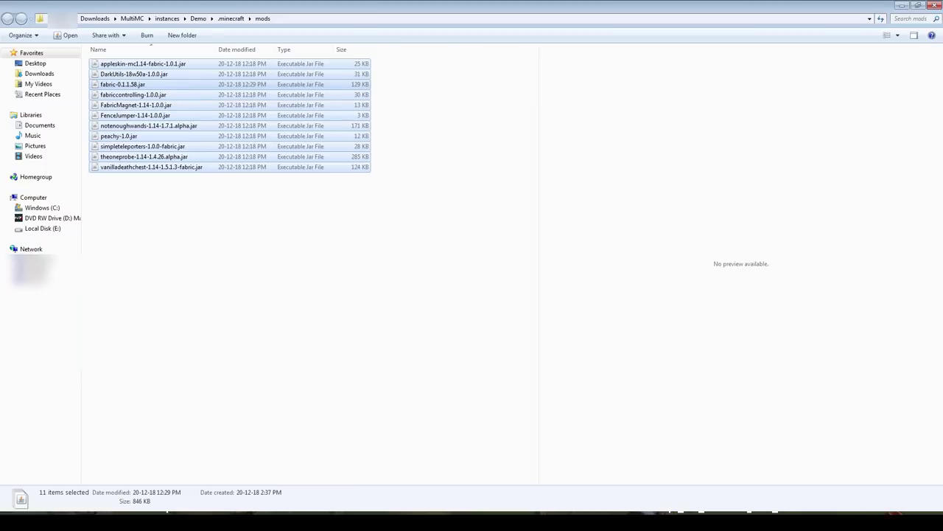
key("Escape")
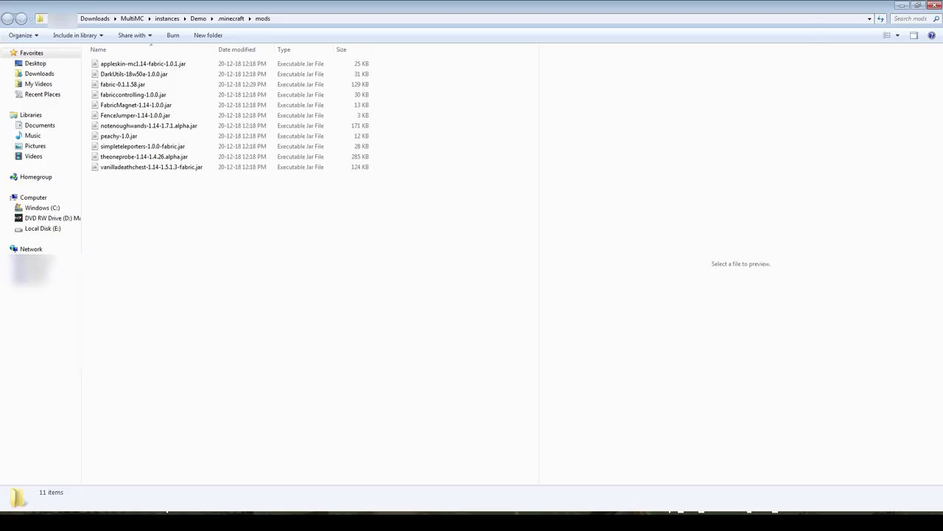
key("alt+Tab")
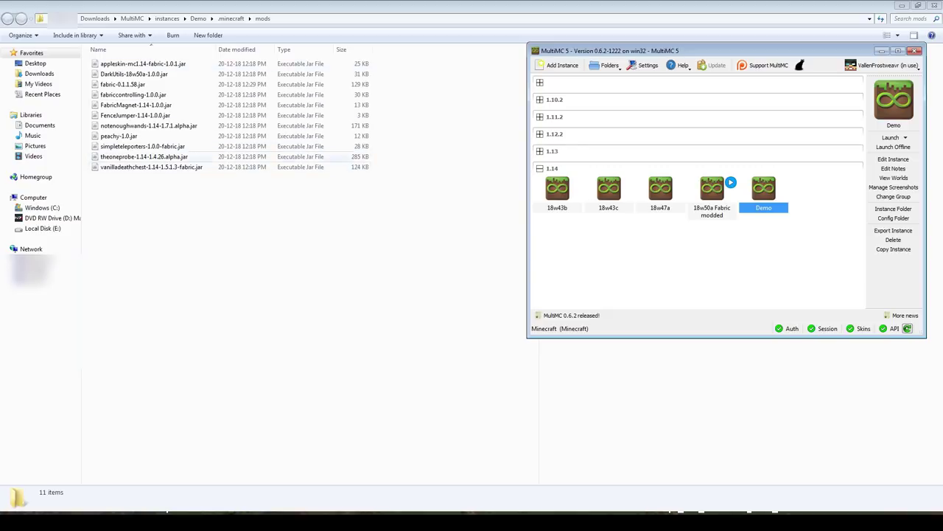
Step: Launch the Demo instance so Minecraft 18w50a loads Fabric with all 11 mods
key("Return")
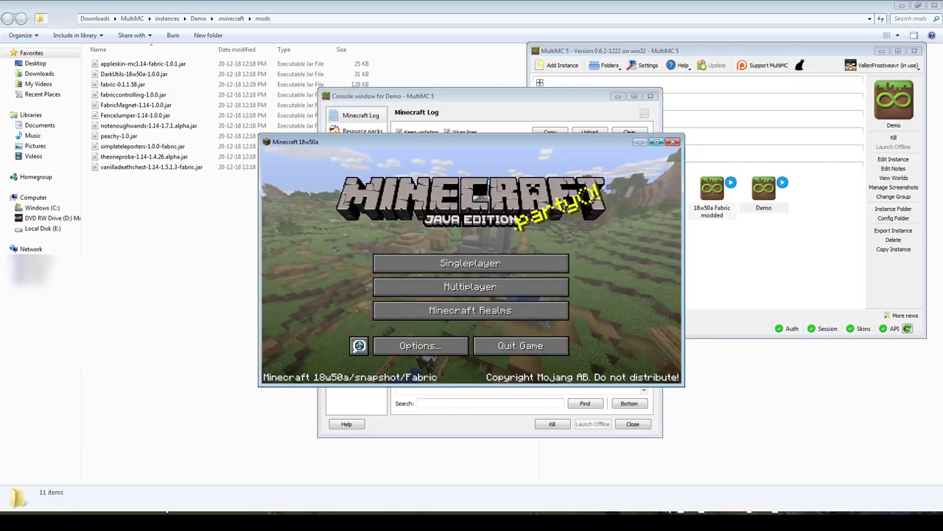
Step: Set Music to OFF in the Music & Sounds options and return to the title menu
left_click(470, 263)
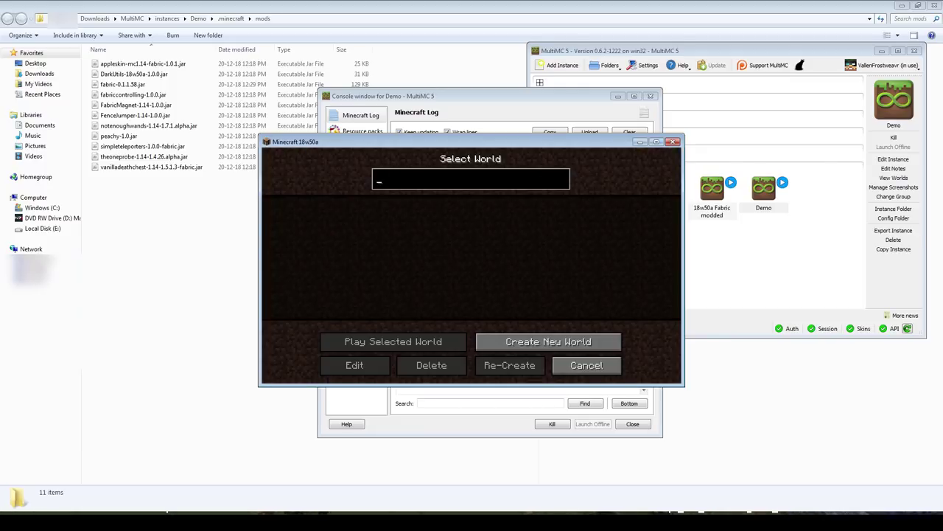
left_click(587, 365)
left_click(420, 345)
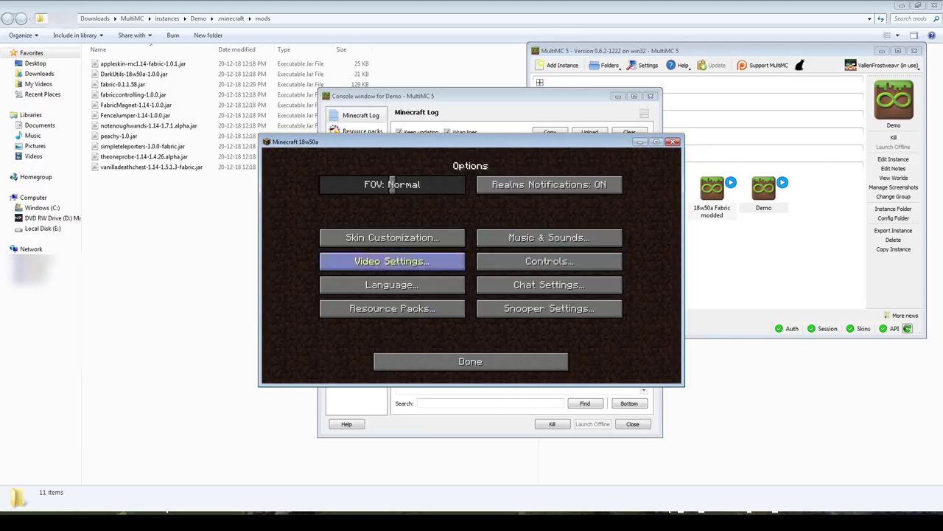
left_click(549, 237)
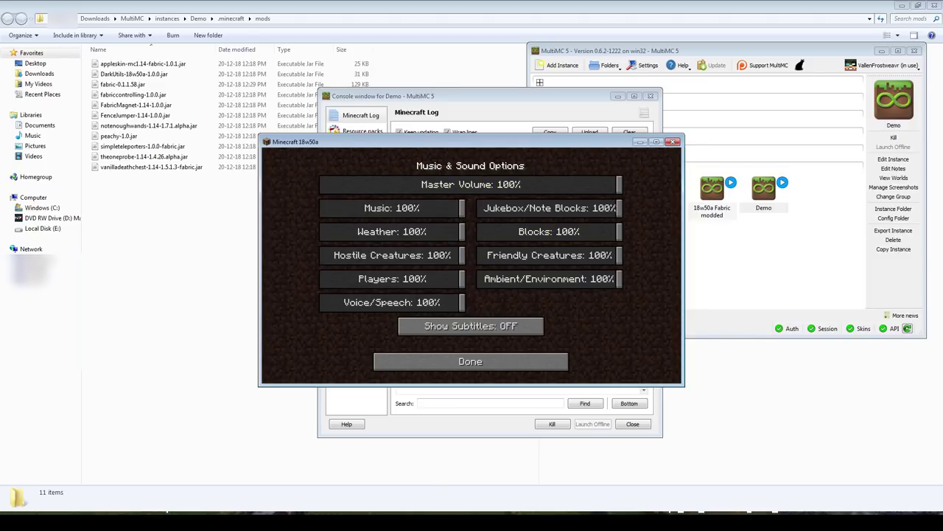
left_click_drag(413, 208, 323, 208)
left_click(470, 361)
left_click(470, 362)
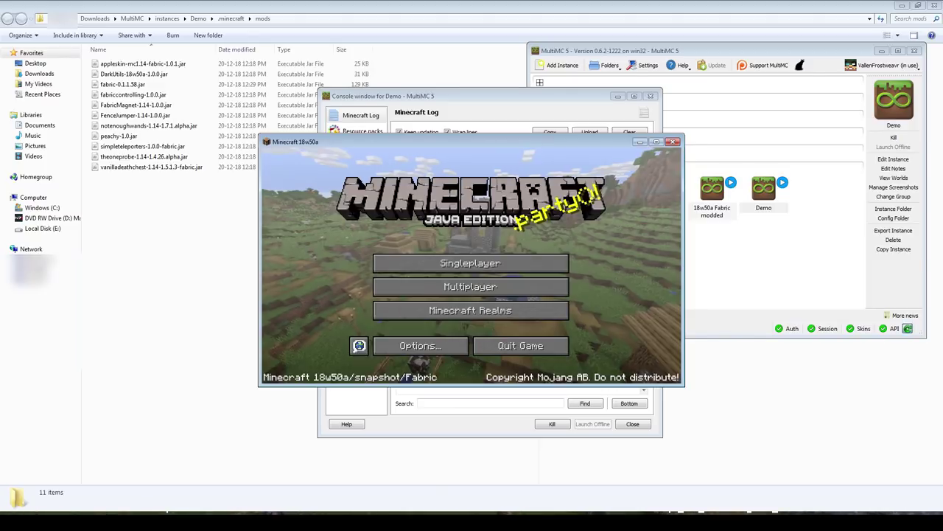
Step: Start a new Survival world, keeping structures on and turning Allow Cheats on
left_click(470, 264)
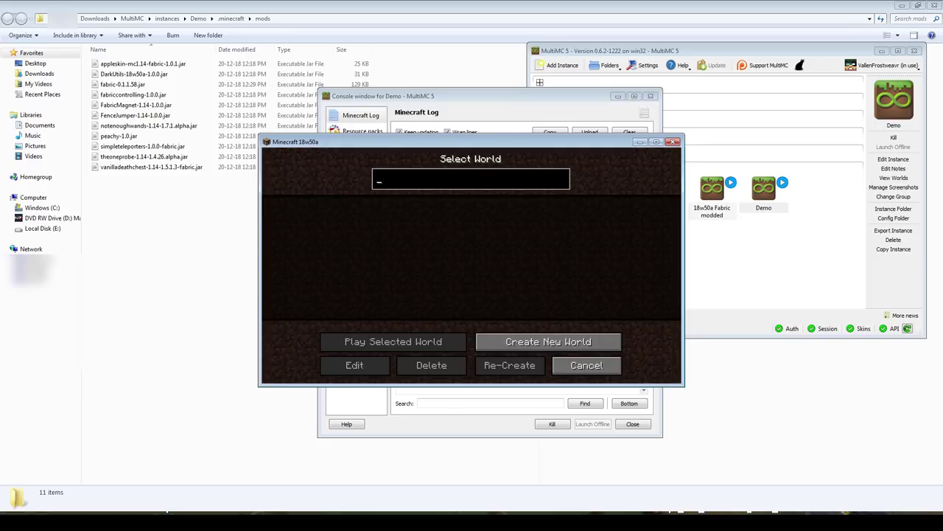
left_click(548, 341)
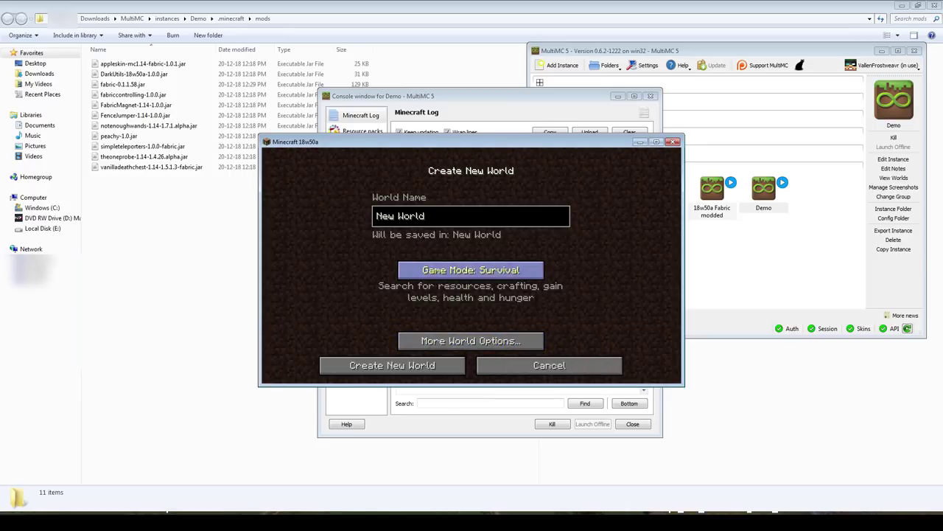
left_click(471, 270)
left_click(470, 270)
left_click(470, 269)
left_click(471, 340)
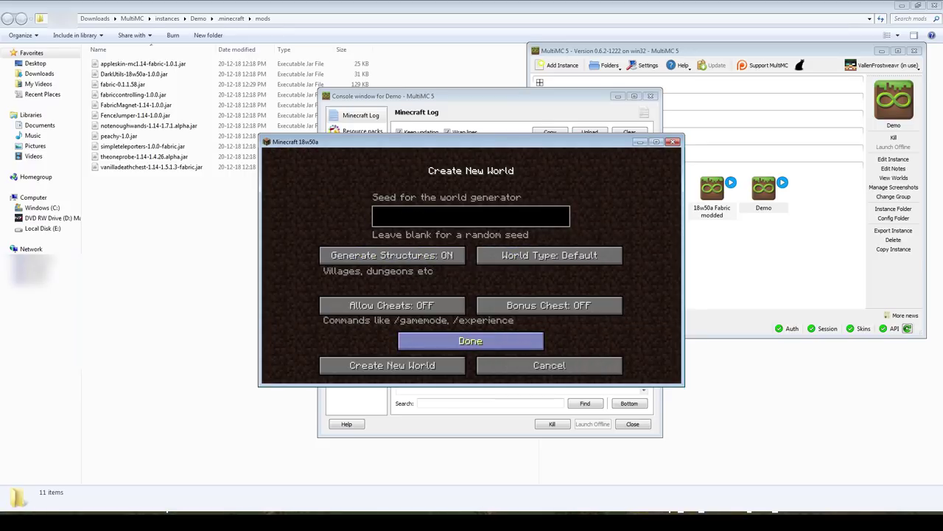
left_click(393, 255)
left_click(392, 255)
left_click(392, 305)
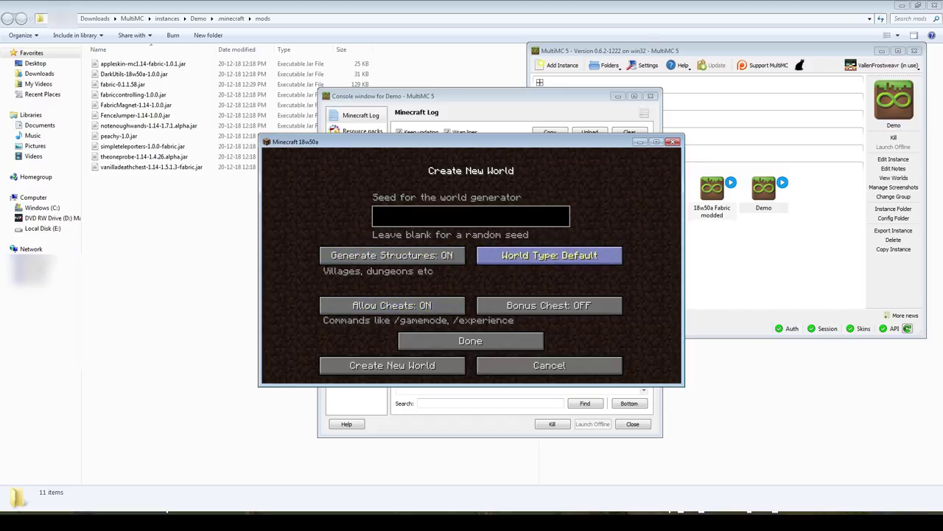
Step: Keep the Default world type, enable Bonus Chest, and create the world
left_click(549, 255)
left_click(549, 255)
left_click(550, 255)
left_click(549, 255)
left_click(549, 255)
left_click(549, 305)
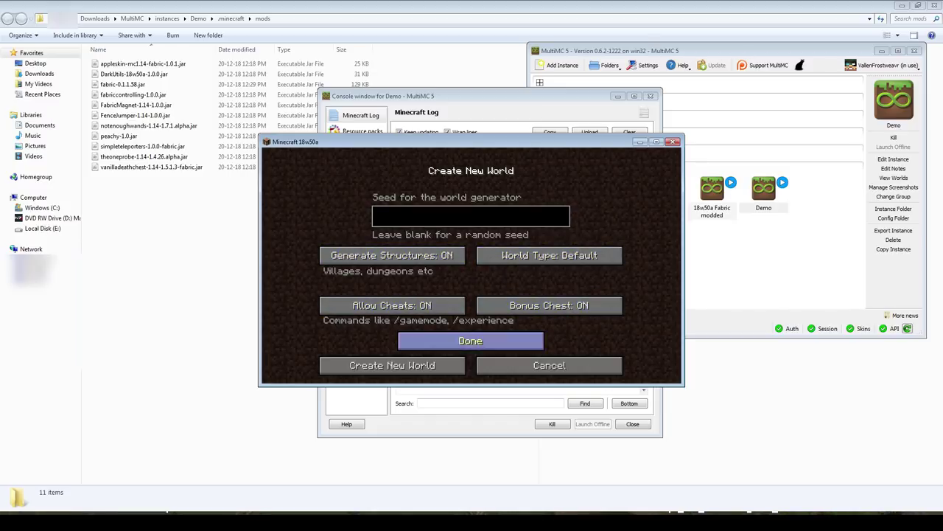
left_click(471, 341)
left_click(470, 340)
left_click(470, 340)
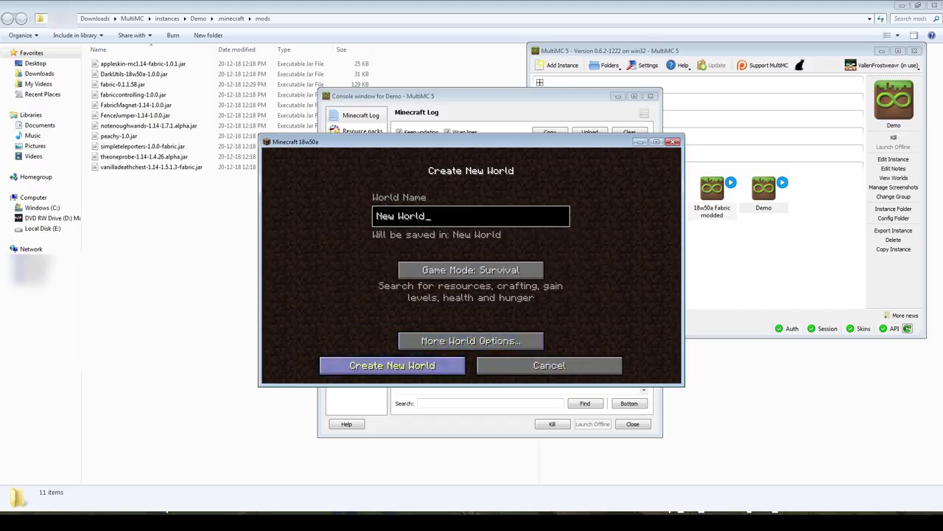
left_click(392, 365)
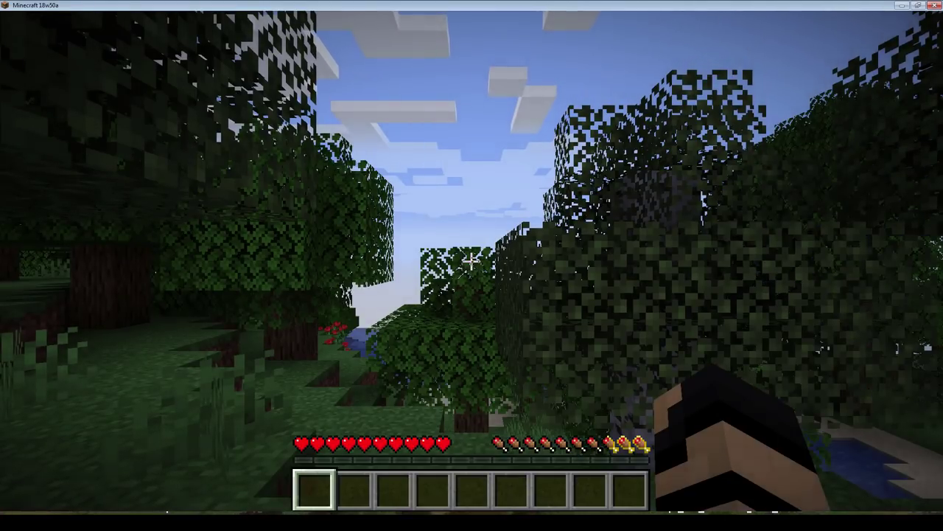
Step: Walk forward through the forest while the overlay names the Grass Block and Axe
key("w")
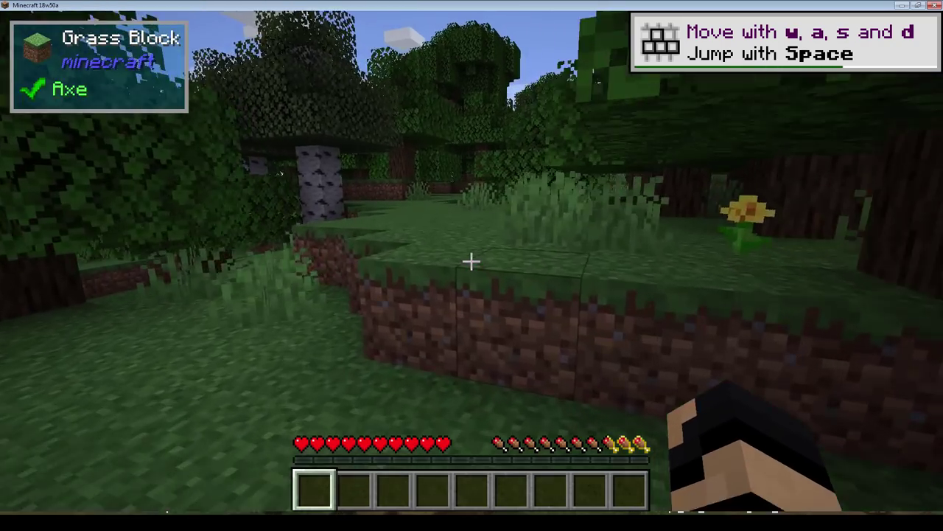
Step: Switch to Creative with /gamemode creative and take a Vector Plate from the creative inventory
type("/gamemode creative")
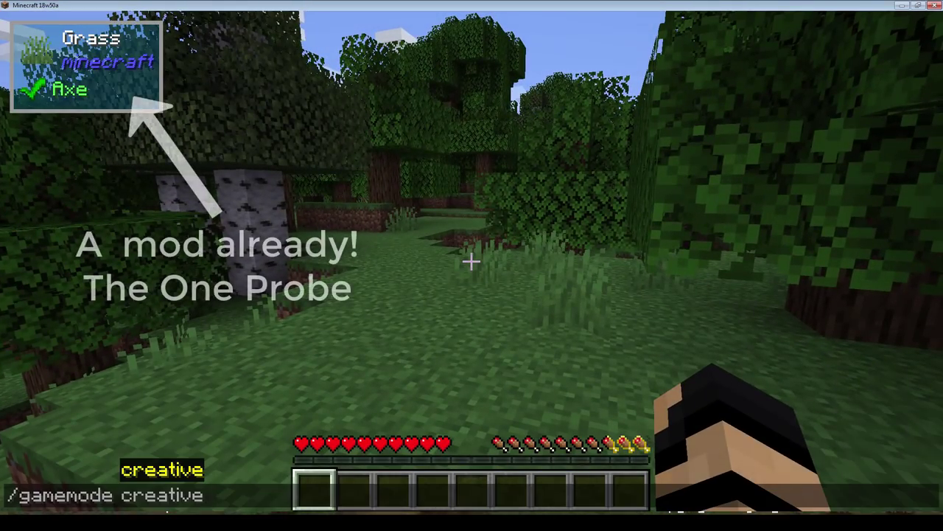
key("Return")
key("e")
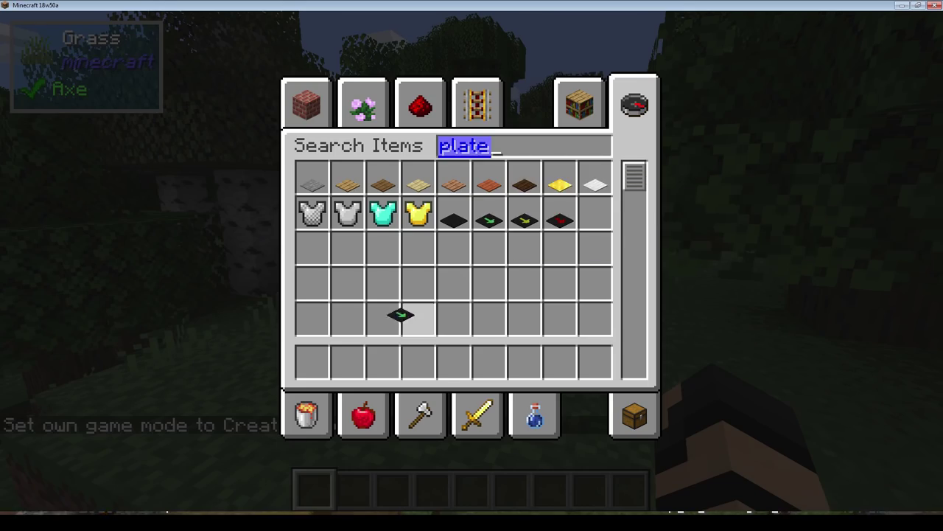
key("Escape")
Step: Place six Vector Plates on the grass in a 2x3 layout
right_click(472, 261)
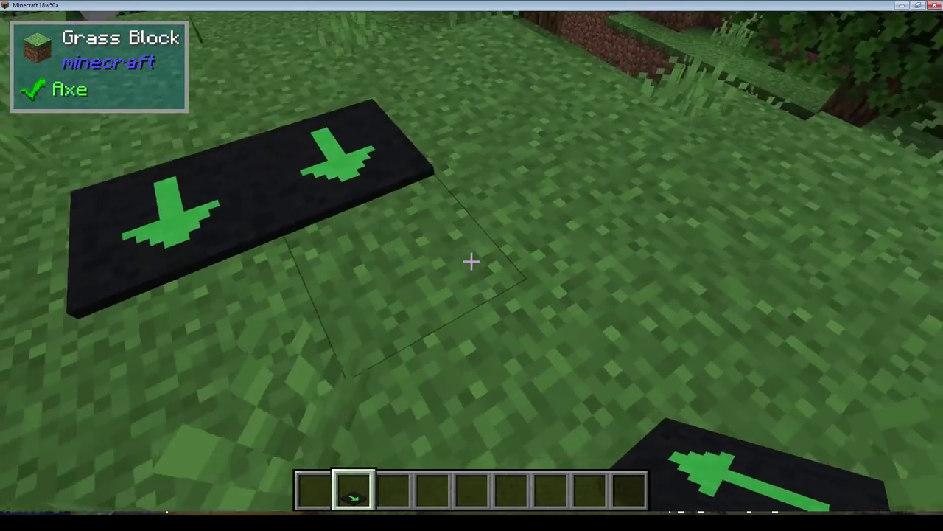
right_click(471, 261)
right_click(472, 261)
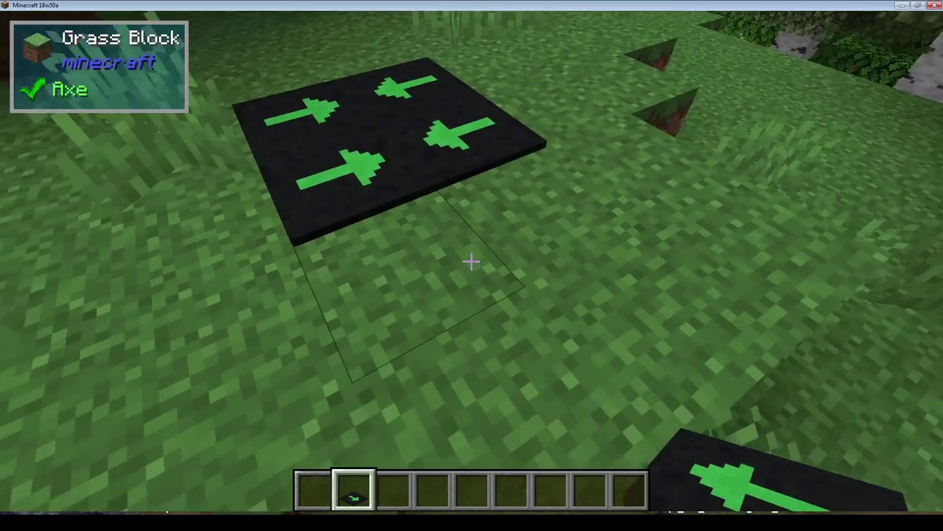
right_click(472, 261)
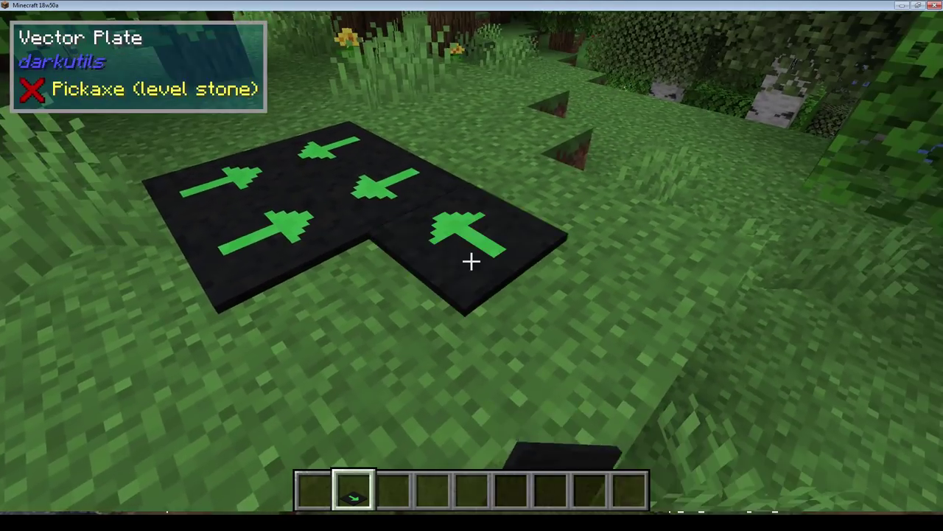
right_click(472, 261)
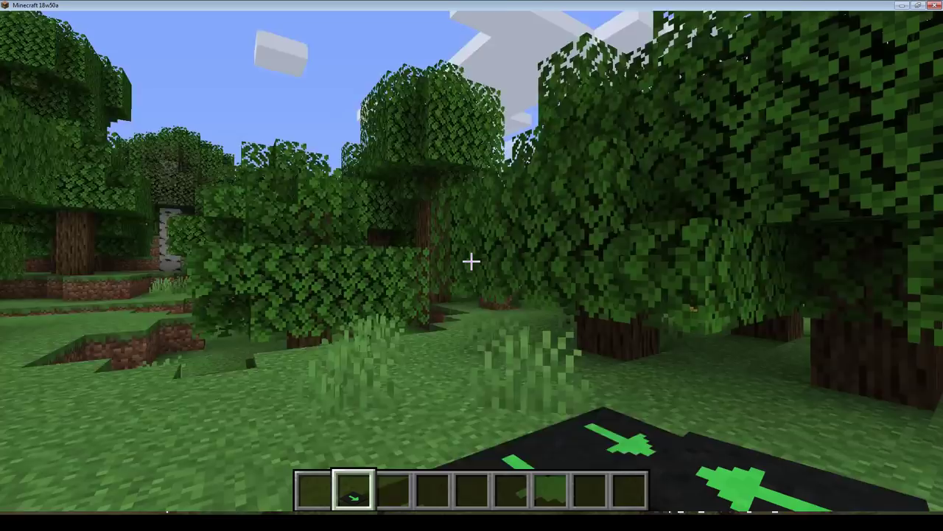
Step: Switch to third-person view with F5, showing the player beside the Vector Plates
key("F5")
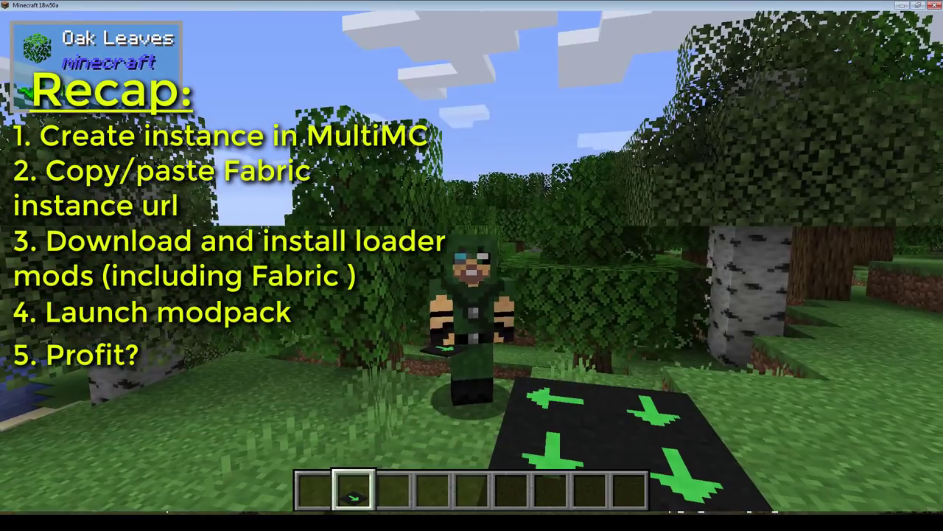
scroll(472, 265, "down", 1)
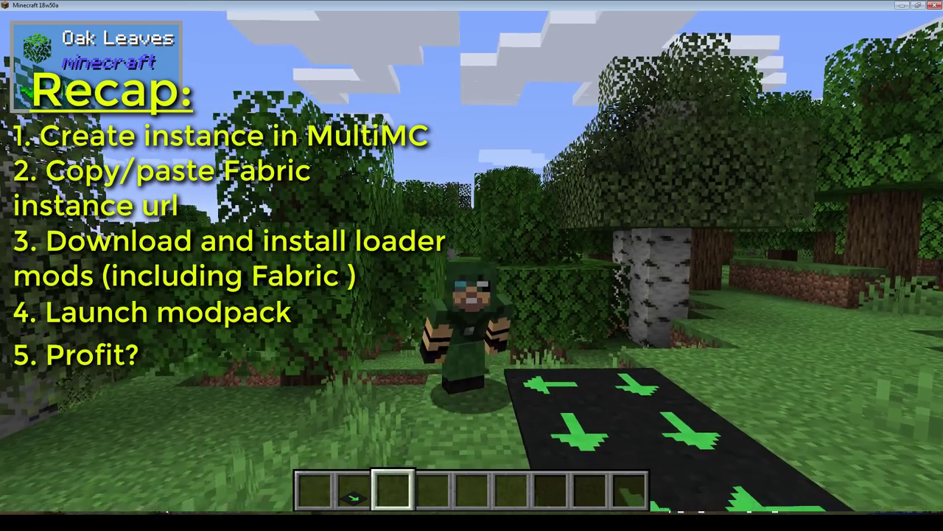